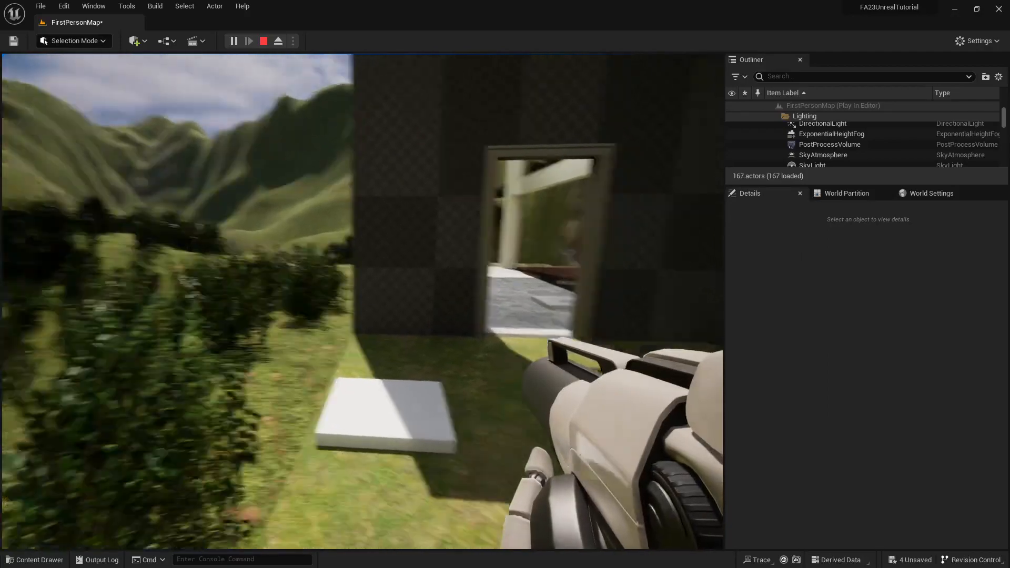
Play-test the level by walking into the building and firing the rifle inside, and end the play session.
{"action": "key", "text": "w"}
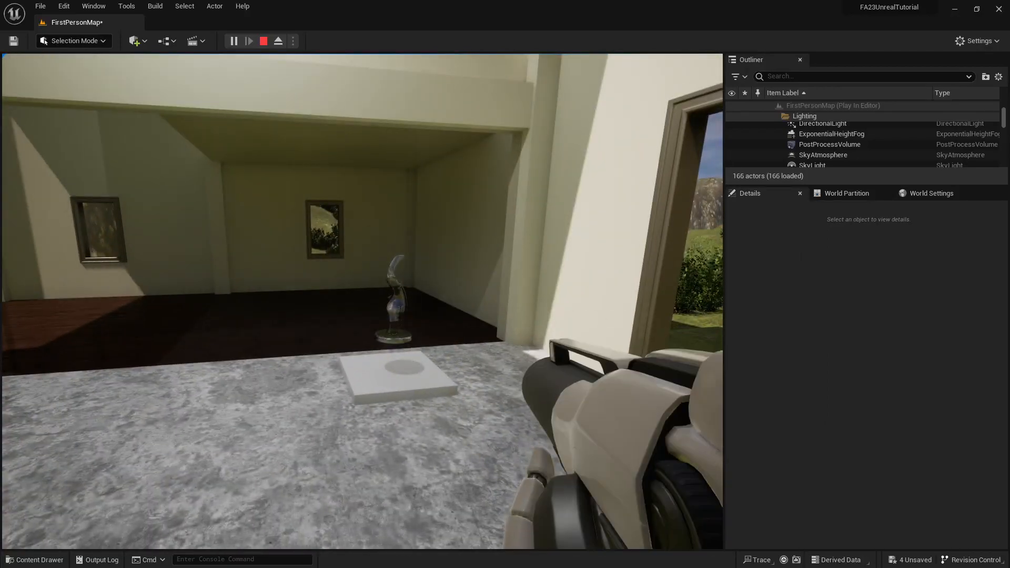
{"action": "left_click", "coordinate": [362, 301]}
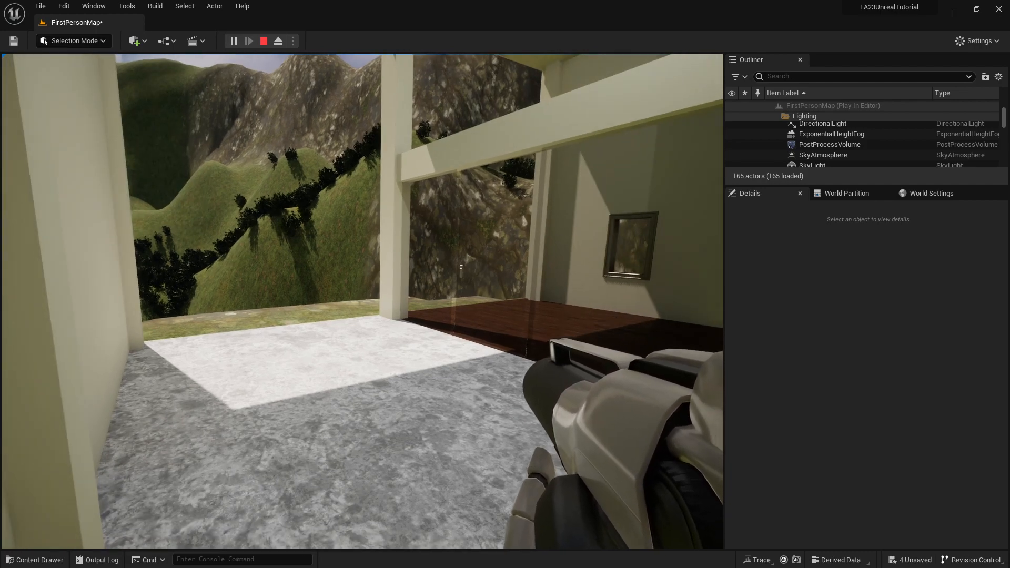
{"action": "left_click", "coordinate": [363, 301]}
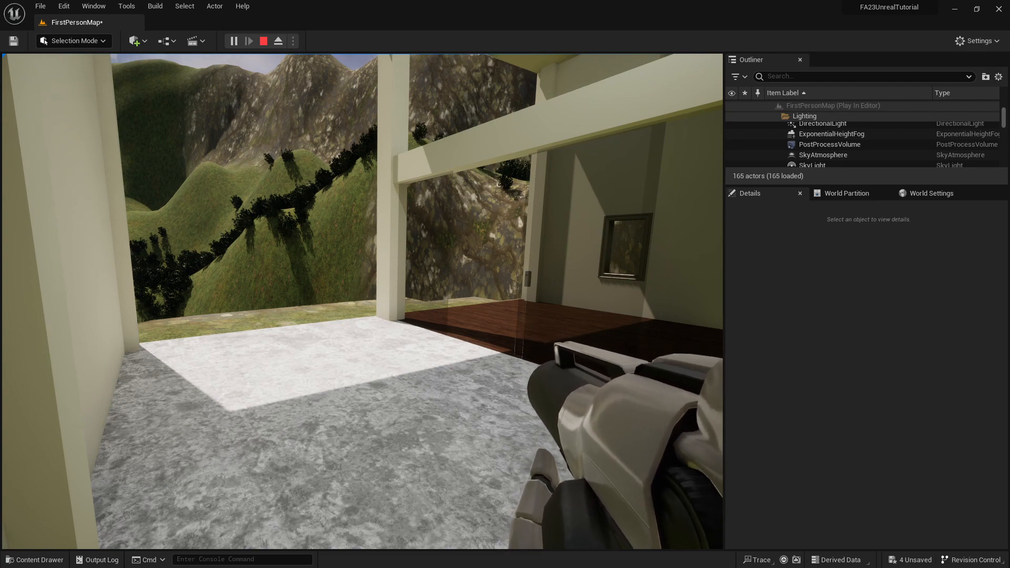
{"action": "key", "text": "Escape"}
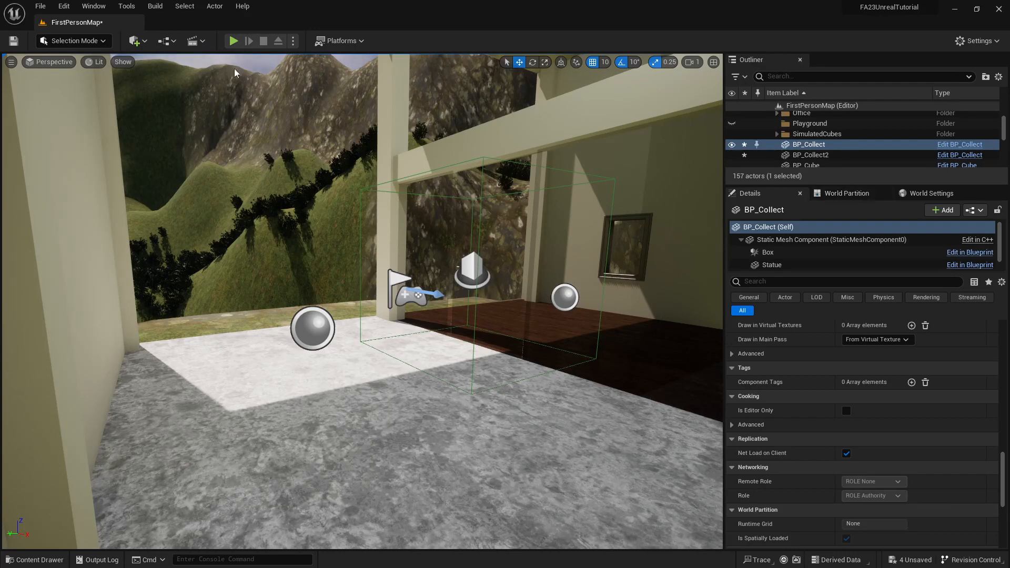
In the Level Blueprint, connect the TriggerBox's On Actor End Overlap event to Reverse on the Door Slide timeline, and compile and save.
{"action": "left_click", "coordinate": [167, 41]}
{"action": "left_click", "coordinate": [207, 117]}
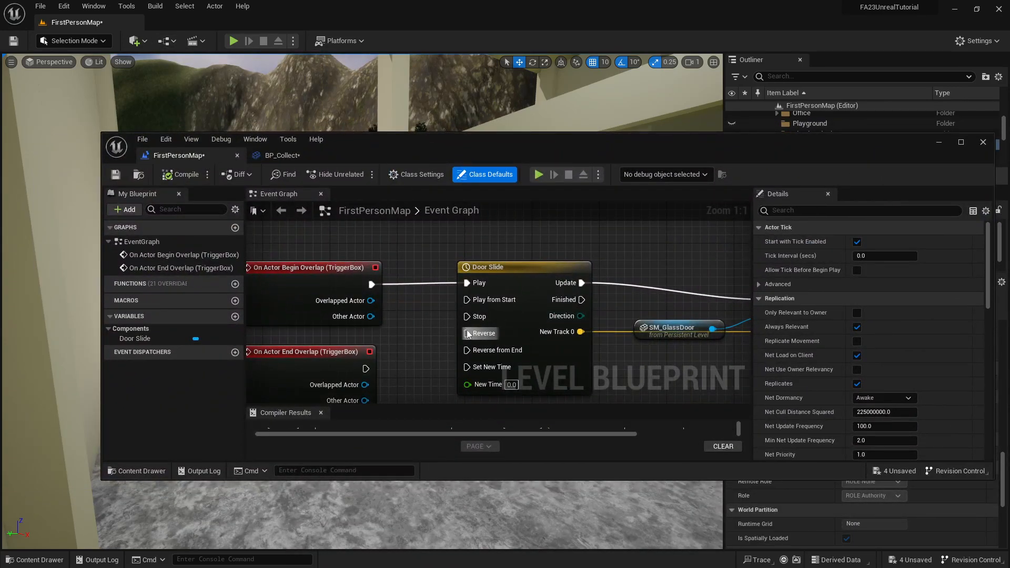
{"action": "left_click_drag", "start_coordinate": [365, 369], "coordinate": [466, 333]}
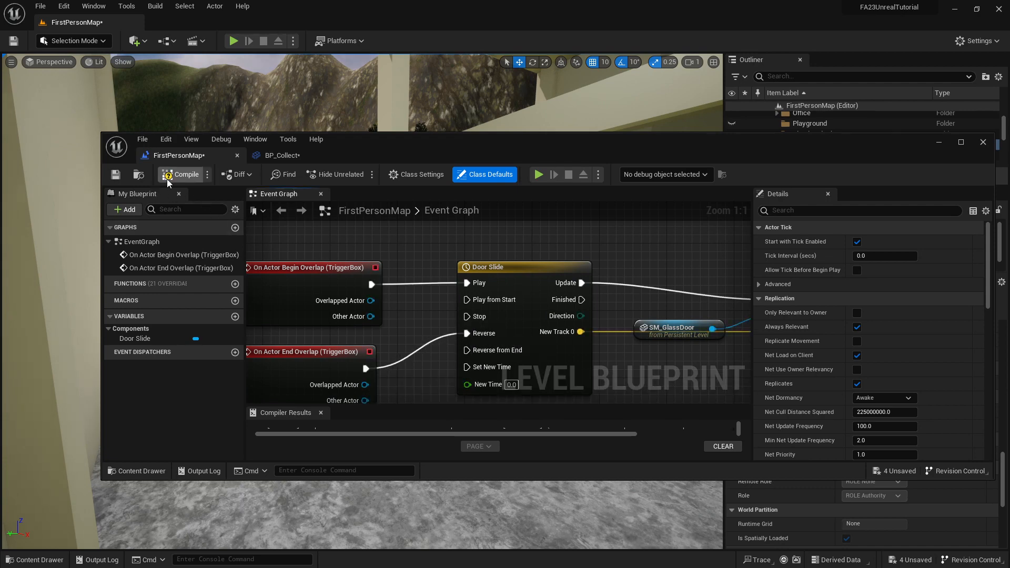
{"action": "left_click", "coordinate": [180, 174]}
{"action": "left_click", "coordinate": [116, 174]}
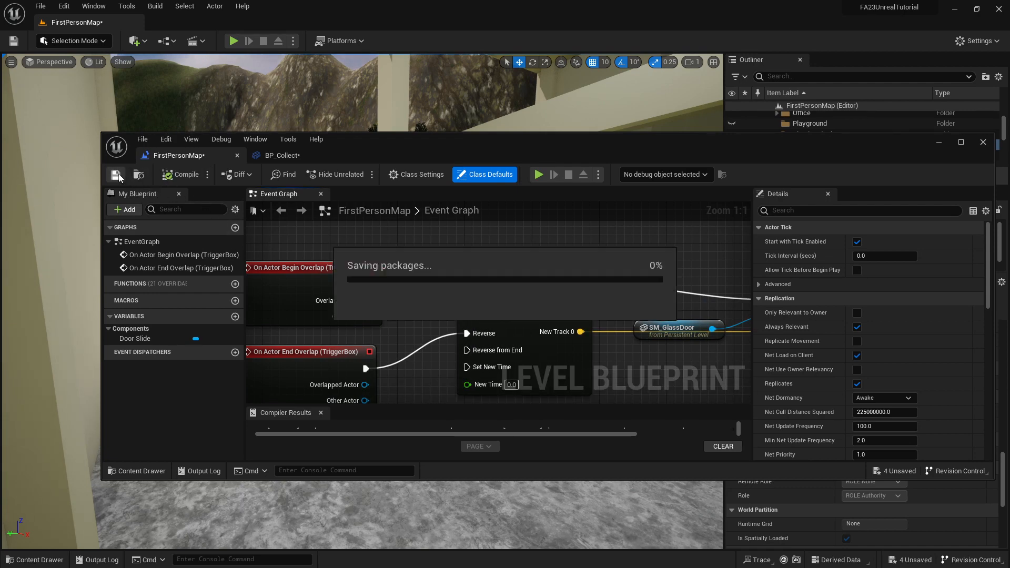
{"action": "left_click", "coordinate": [984, 143]}
Examine the collision preset and the object responses of the TriggerBox at the sliding door, including its Projectile response.
{"action": "left_click", "coordinate": [467, 262]}
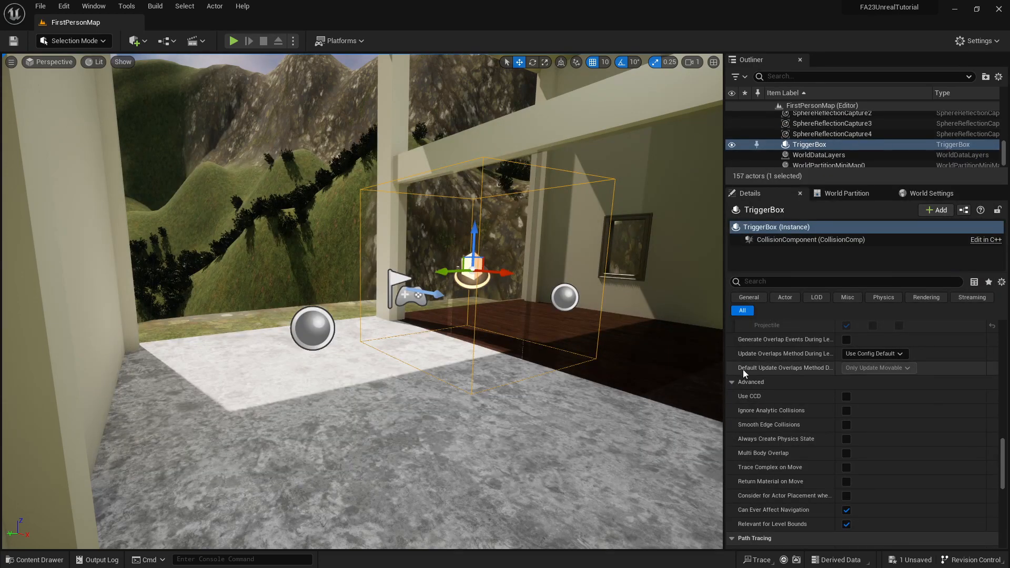
{"action": "scroll", "coordinate": [804, 333], "scroll_direction": "up", "scroll_amount": 5}
{"action": "mouse_move", "coordinate": [1003, 437]}
{"action": "left_mouse_down"}
{"action": "mouse_move", "coordinate": [993, 330]}
{"action": "mouse_move", "coordinate": [1006, 428]}
{"action": "left_mouse_up"}
{"action": "left_click", "coordinate": [732, 338]}
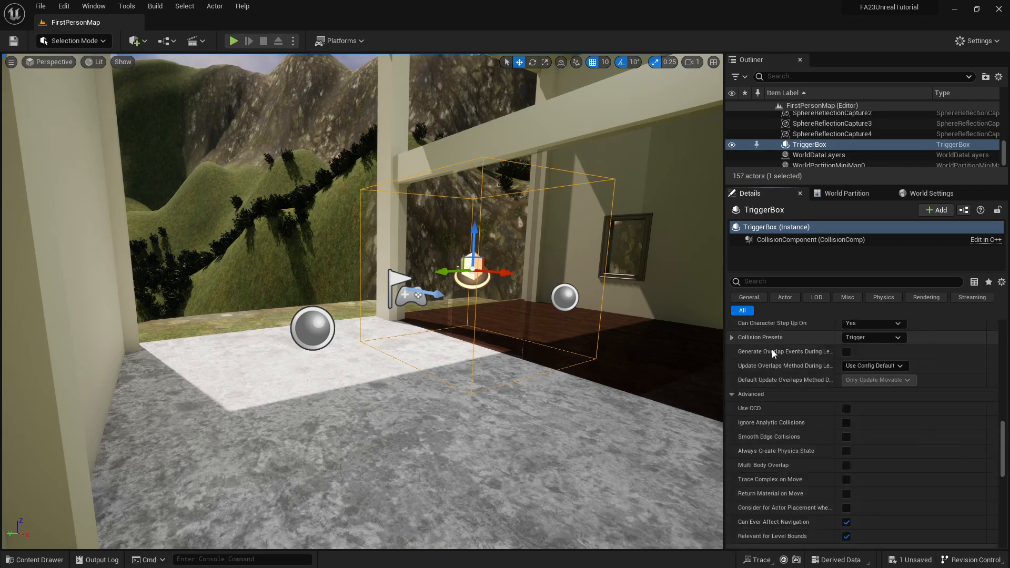
{"action": "scroll", "coordinate": [812, 364], "scroll_direction": "up", "scroll_amount": 4}
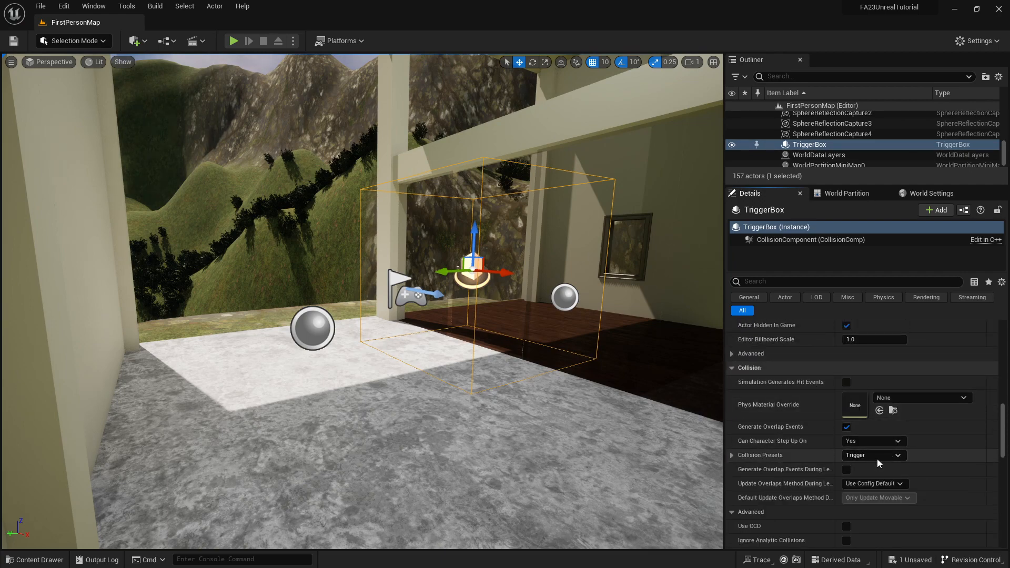
{"action": "left_click", "coordinate": [732, 457]}
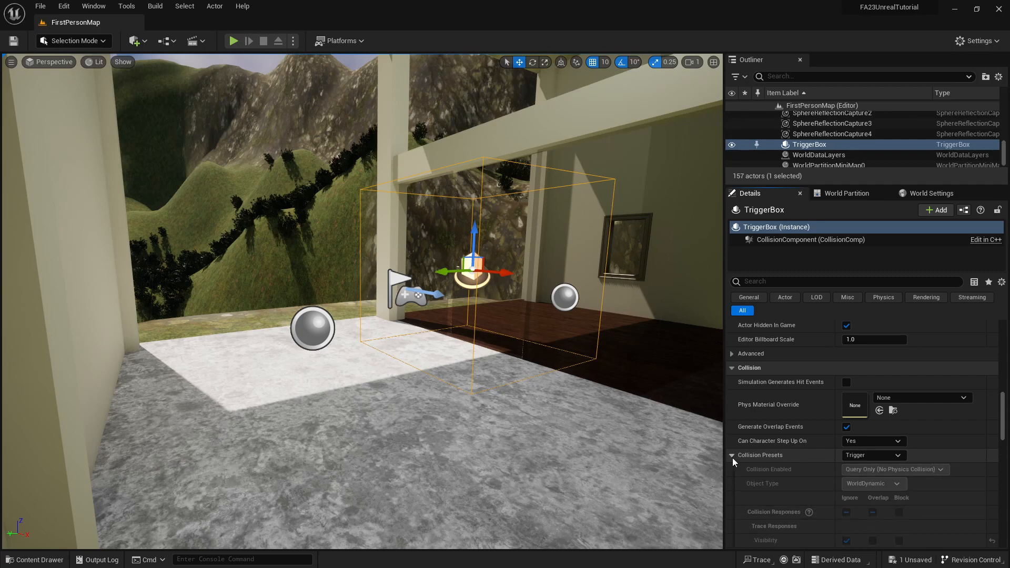
{"action": "scroll", "coordinate": [853, 354], "scroll_direction": "down", "scroll_amount": 5}
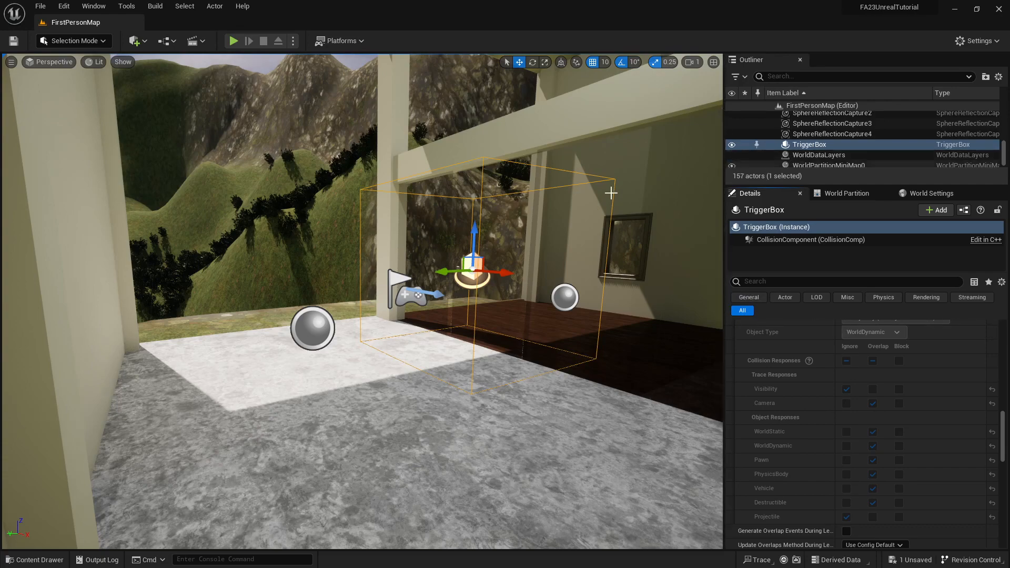
{"action": "right_click_drag", "start_coordinate": [403, 265], "coordinate": [579, 270]}
{"action": "mouse_move", "coordinate": [402, 265]}
{"action": "right_mouse_down"}
{"action": "mouse_move", "coordinate": [481, 291]}
{"action": "mouse_move", "coordinate": [606, 294]}
{"action": "mouse_move", "coordinate": [408, 258]}
{"action": "right_mouse_up"}
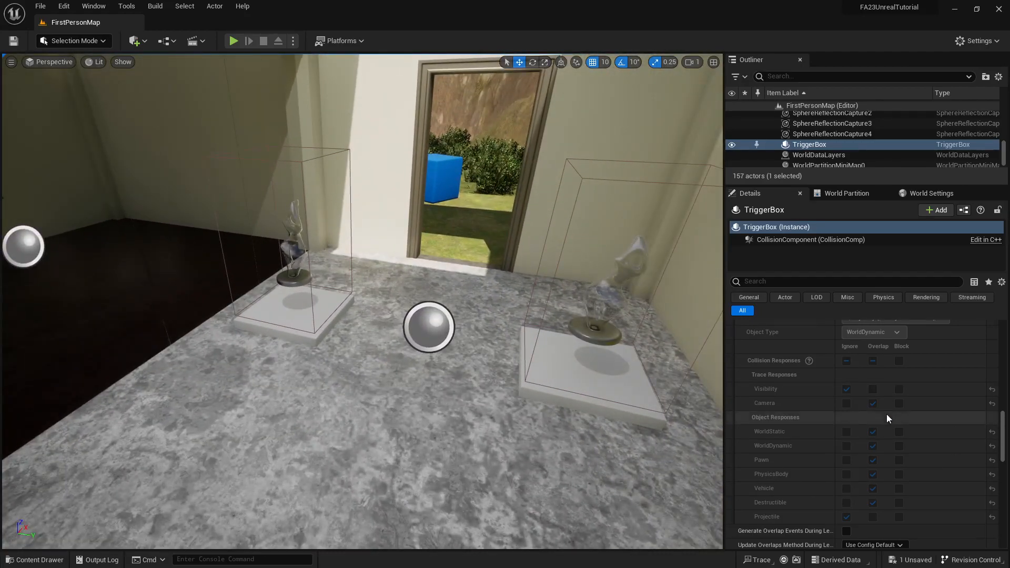
{"action": "scroll", "coordinate": [857, 393], "scroll_direction": "up", "scroll_amount": 2}
{"action": "scroll", "coordinate": [842, 473], "scroll_direction": "down", "scroll_amount": 2}
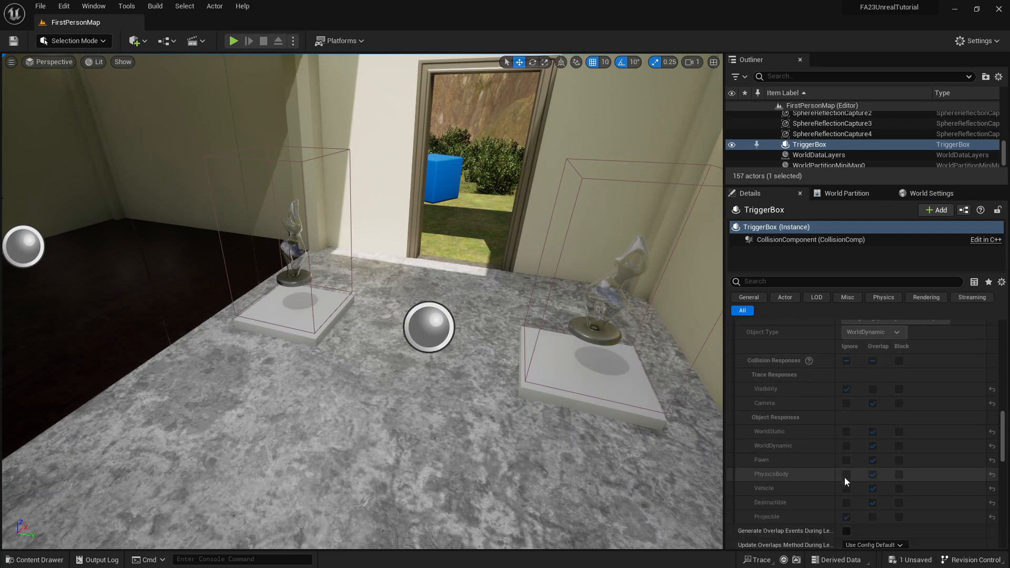
{"action": "scroll", "coordinate": [788, 348], "scroll_direction": "up", "scroll_amount": 2}
{"action": "left_click", "coordinate": [732, 355]}
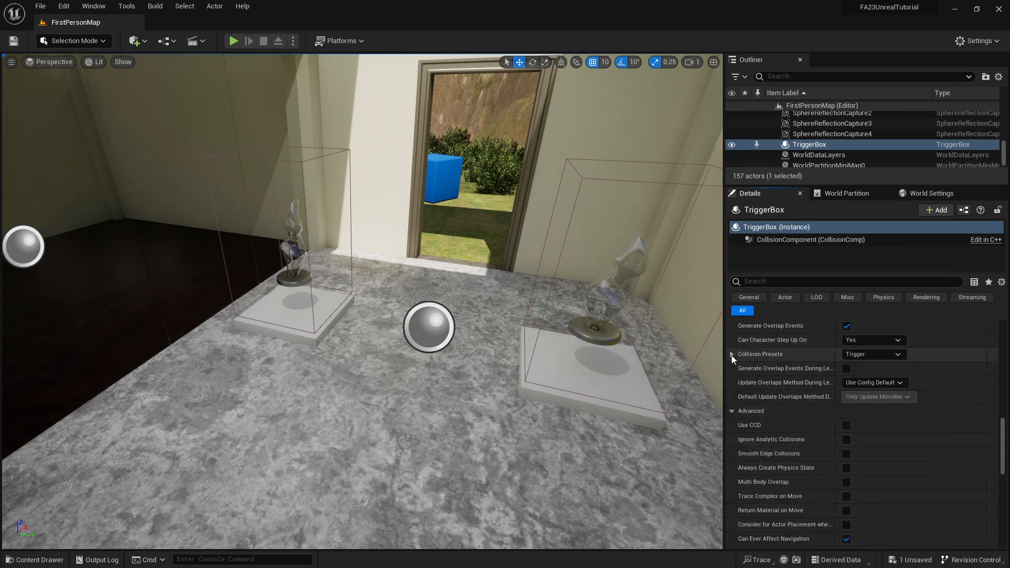
Open the BP_Collect blueprint from the statue pedestal and select its Box component in the blueprint's 3D view.
{"action": "left_click", "coordinate": [575, 388]}
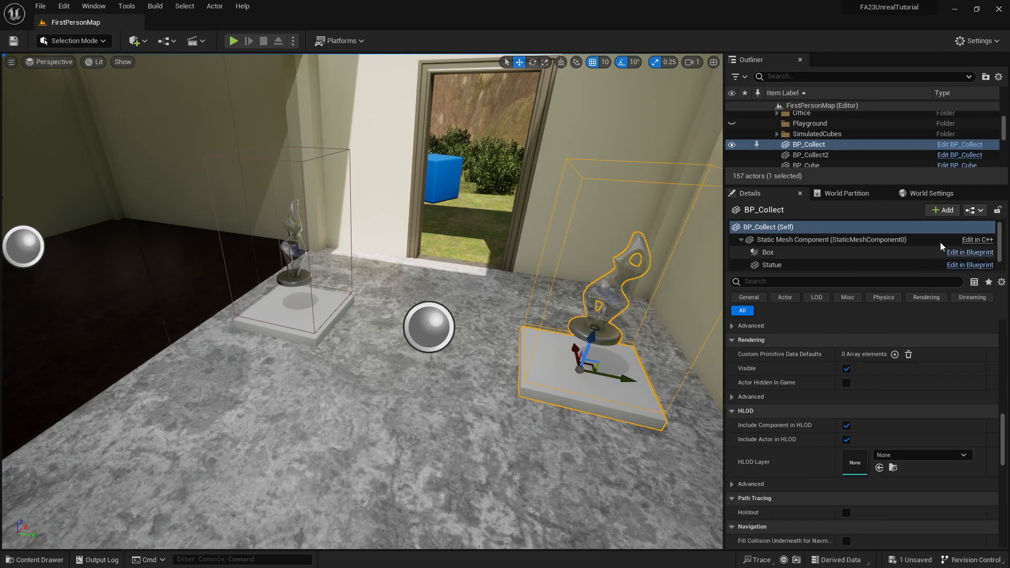
{"action": "left_click", "coordinate": [972, 253]}
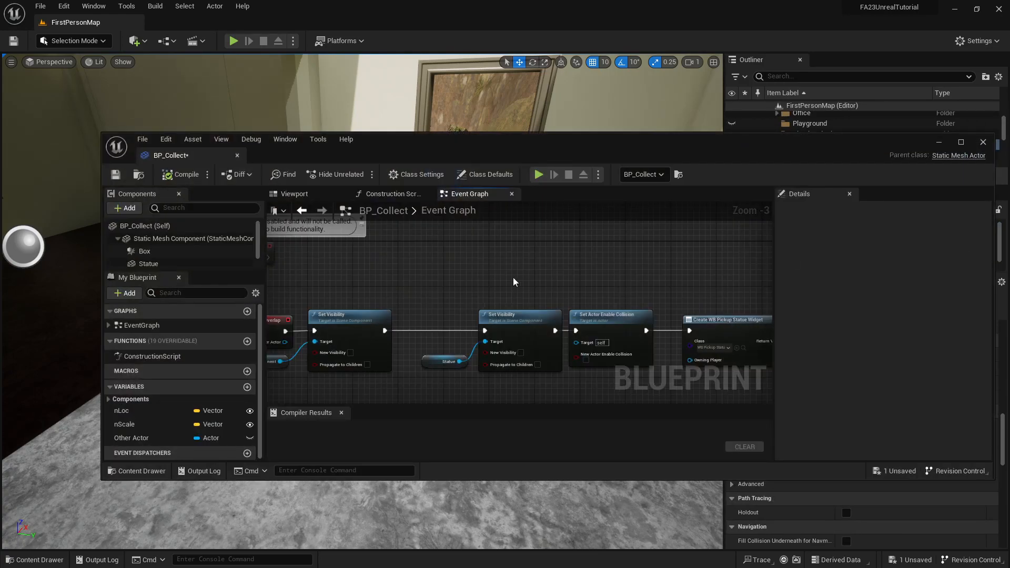
{"action": "left_click", "coordinate": [311, 196]}
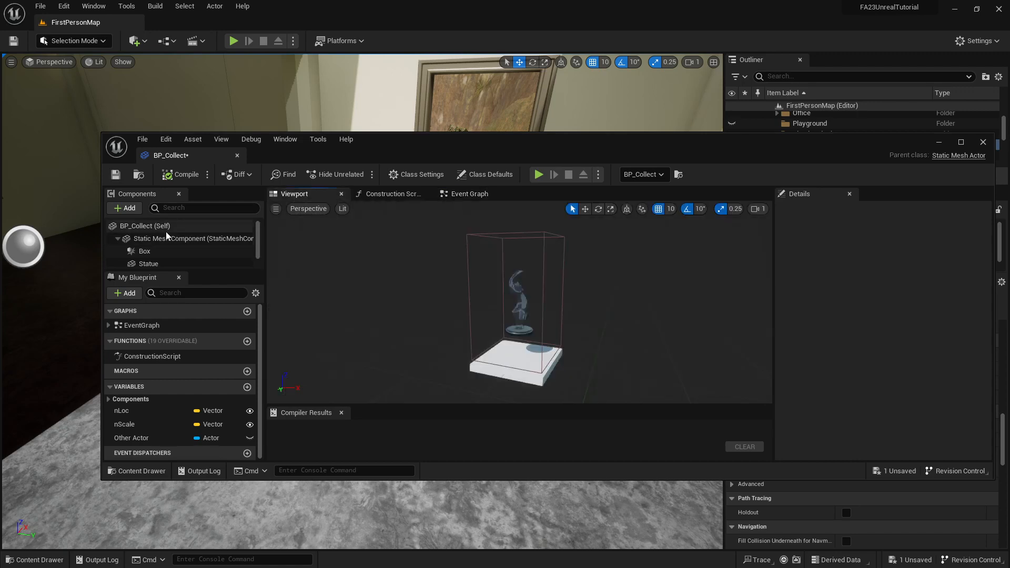
{"action": "left_click", "coordinate": [150, 252]}
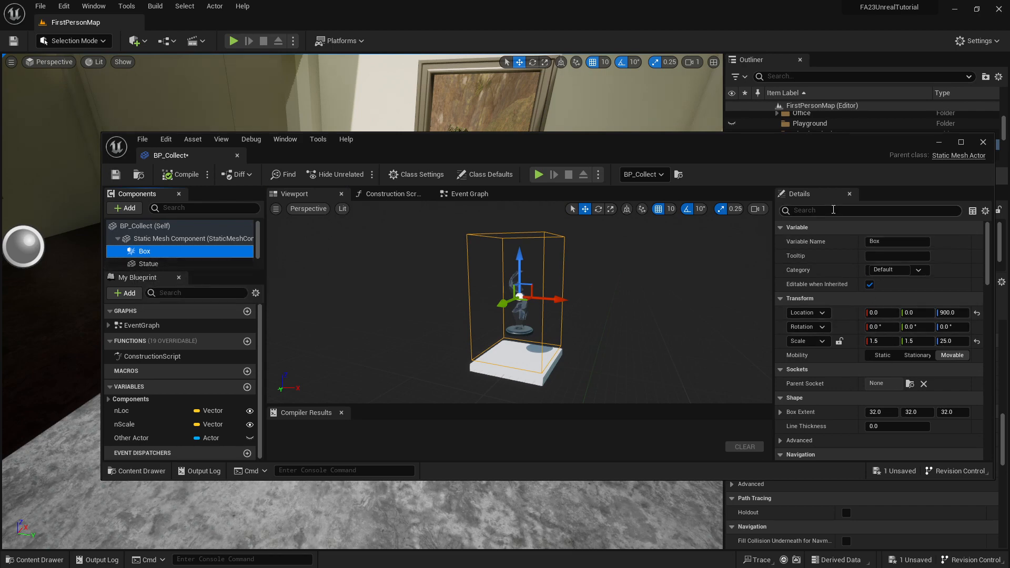
Set the collision preset of BP_Collect's Box component to Trigger.
{"action": "scroll", "coordinate": [842, 242], "scroll_direction": "down", "scroll_amount": 5}
{"action": "scroll", "coordinate": [841, 280], "scroll_direction": "down", "scroll_amount": 10}
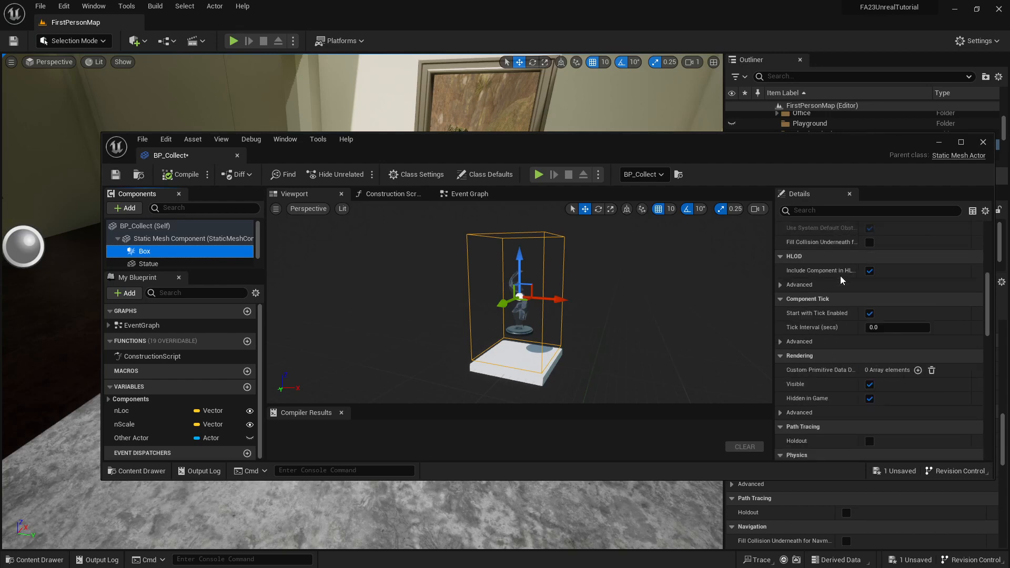
{"action": "scroll", "coordinate": [841, 285], "scroll_direction": "down", "scroll_amount": 3}
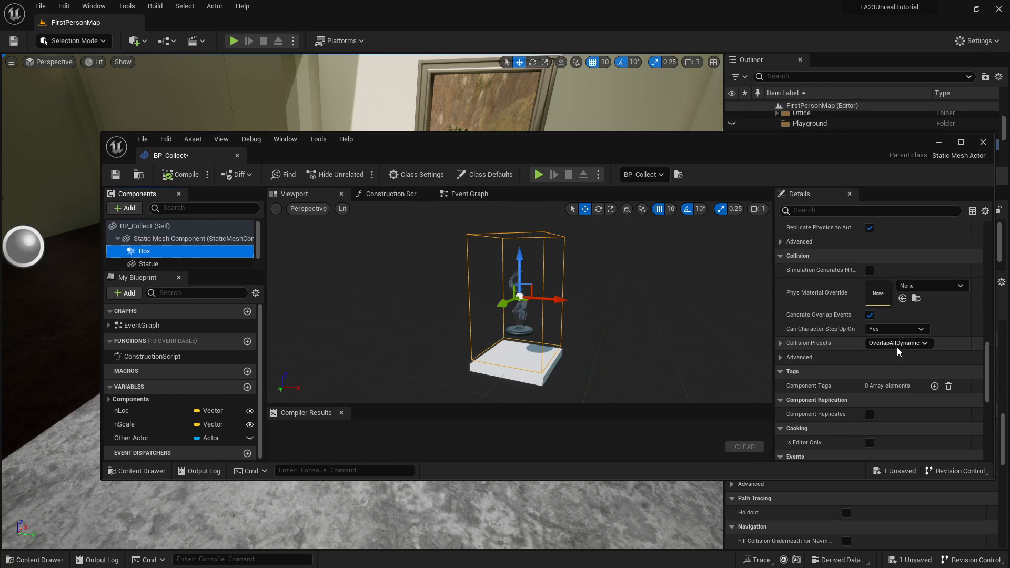
{"action": "left_click", "coordinate": [783, 345]}
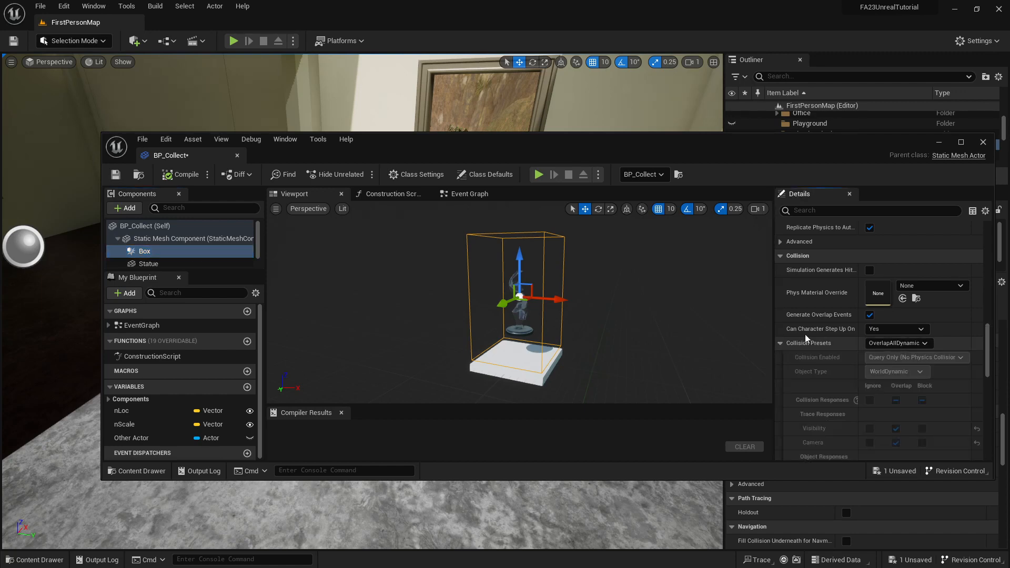
{"action": "scroll", "coordinate": [851, 327], "scroll_direction": "down", "scroll_amount": 5}
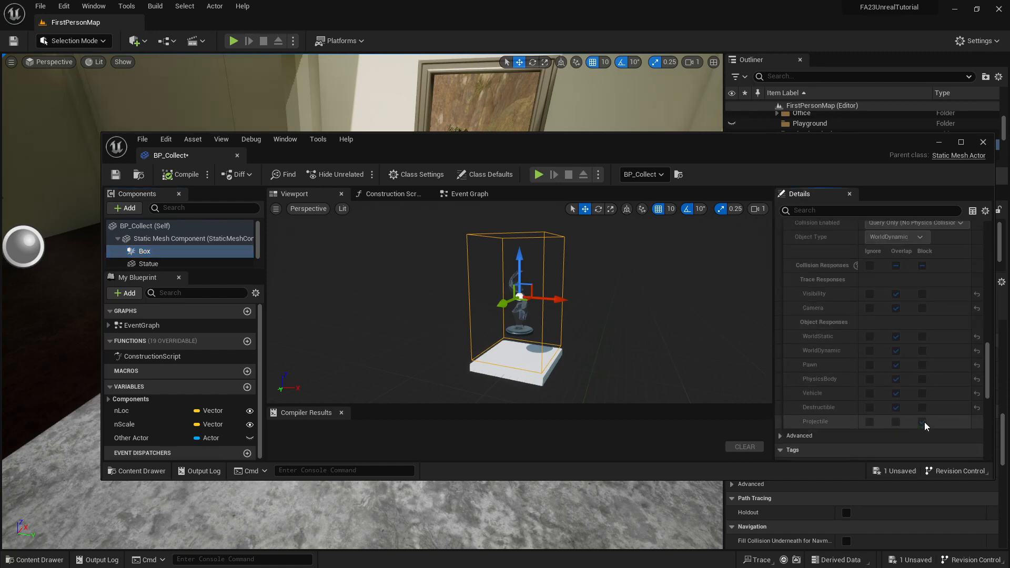
{"action": "scroll", "coordinate": [922, 368], "scroll_direction": "up", "scroll_amount": 1}
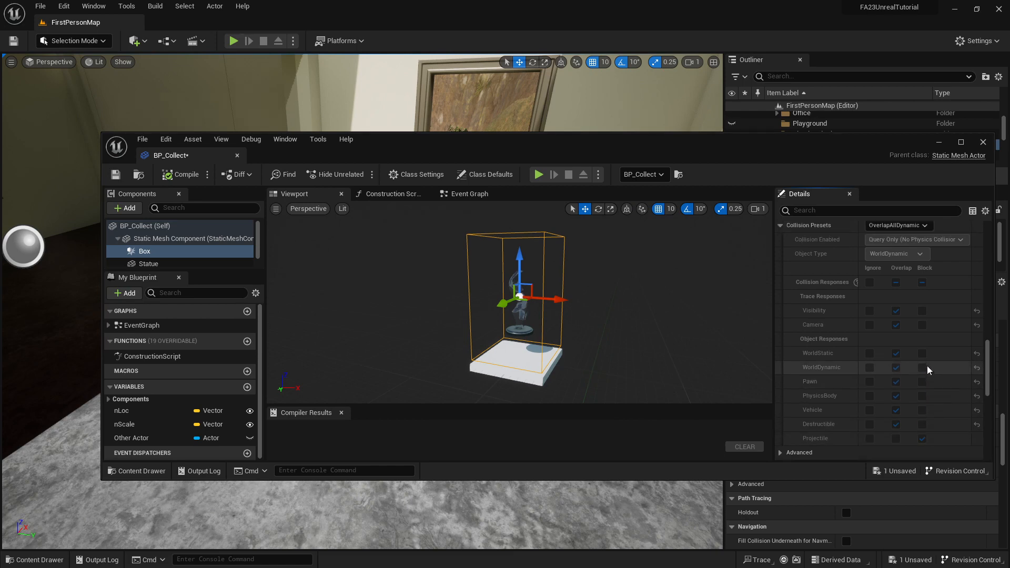
{"action": "left_click", "coordinate": [928, 229]}
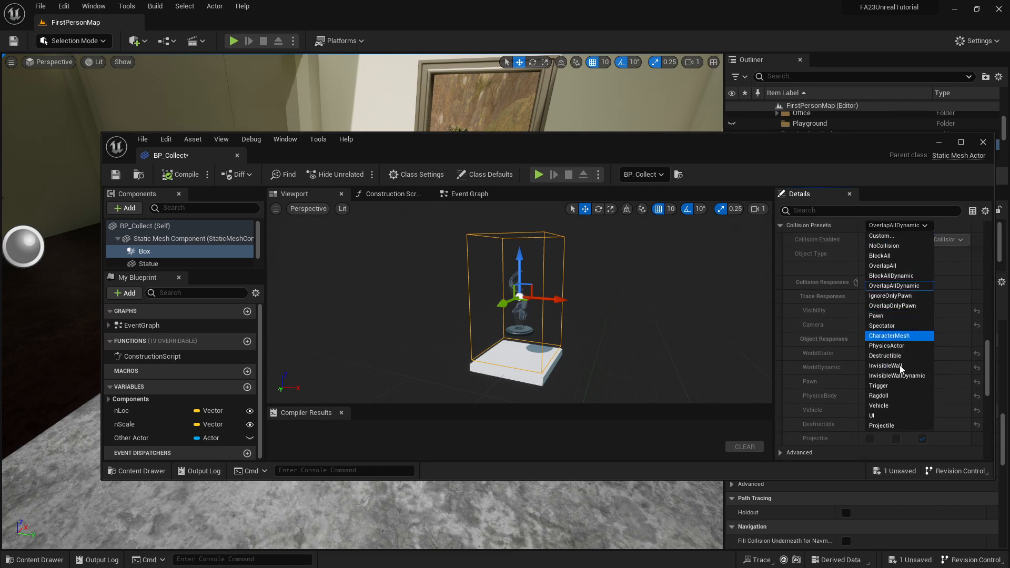
{"action": "left_click", "coordinate": [889, 386]}
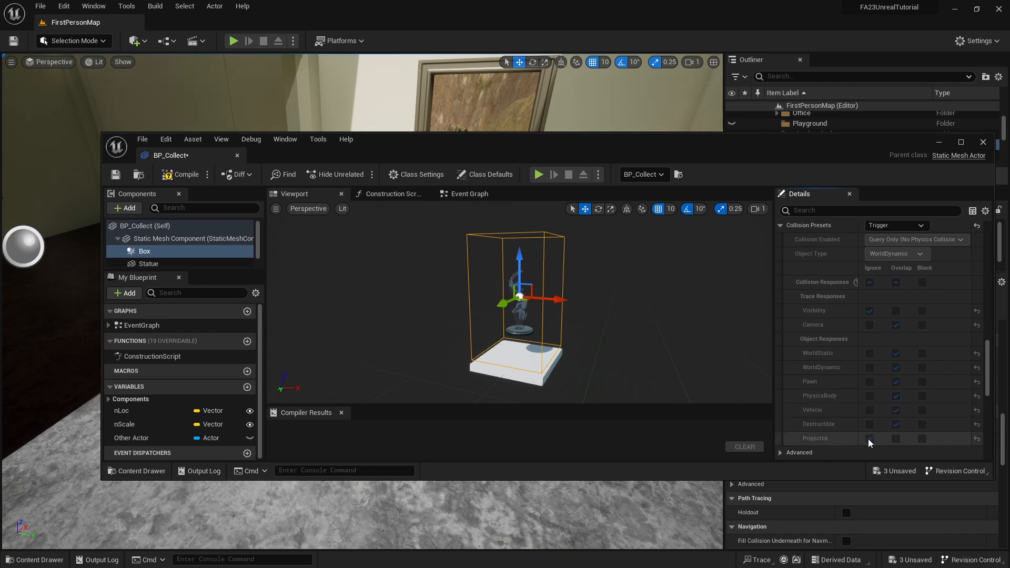
Compile and save BP_Collect, and move its blueprint window clear of the level editor.
{"action": "left_click", "coordinate": [179, 175]}
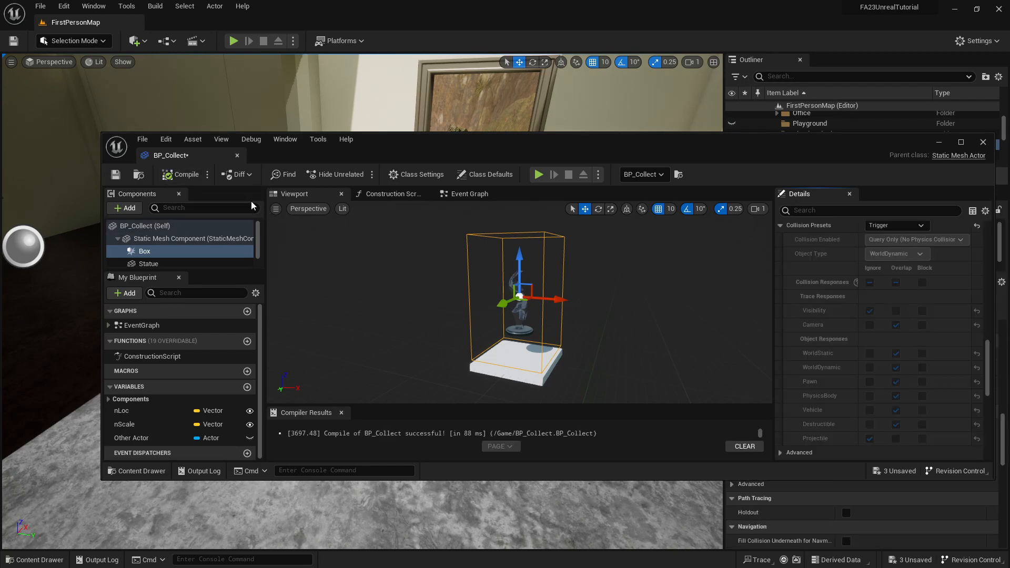
{"action": "left_click", "coordinate": [110, 175]}
{"action": "left_click_drag", "start_coordinate": [383, 148], "coordinate": [1009, 182]}
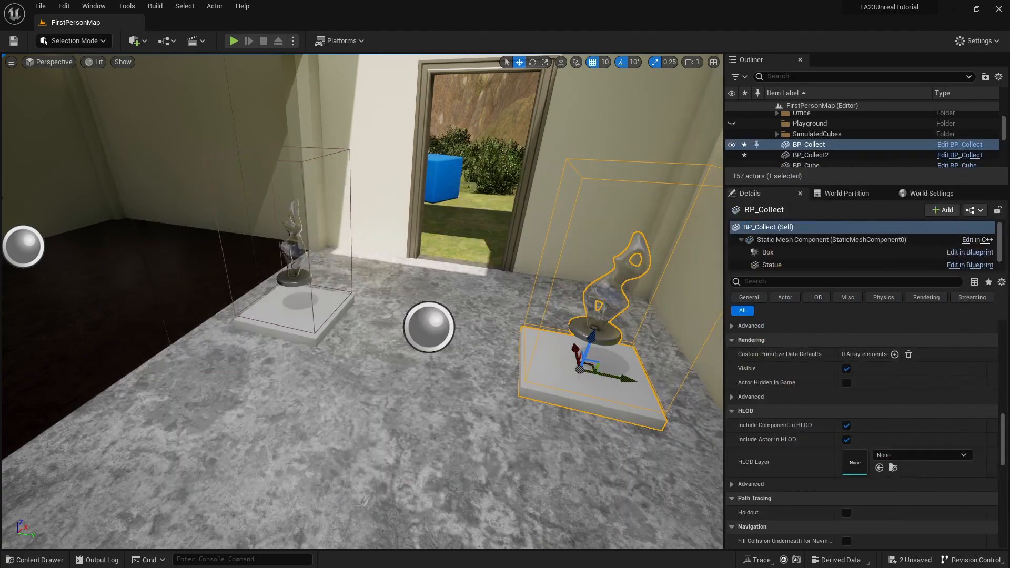
Play-test the level by collecting the statues, picking up the rifle outside and firing it into the building, and end the session.
{"action": "left_click", "coordinate": [233, 41]}
{"action": "left_click", "coordinate": [332, 191]}
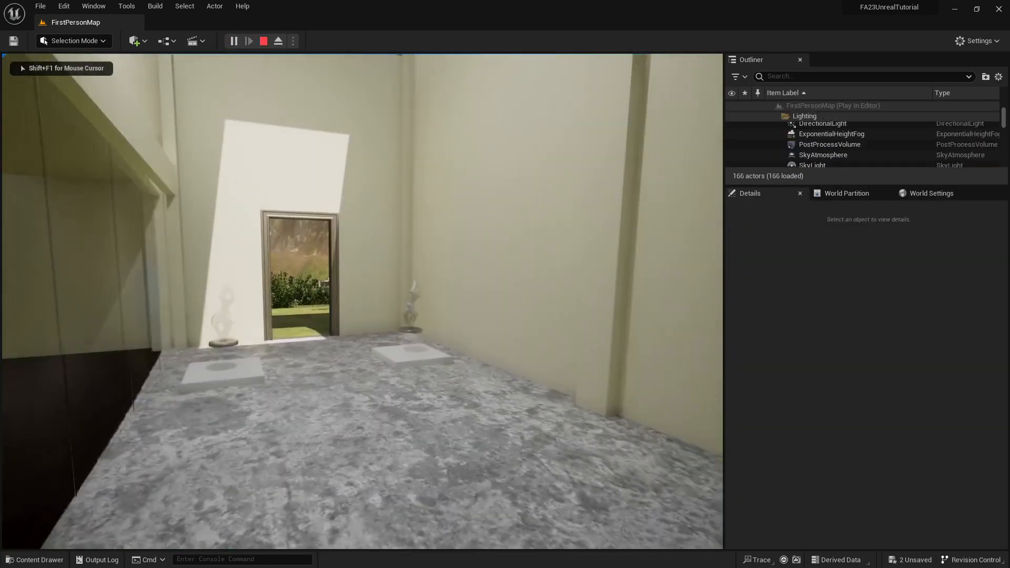
{"action": "key", "text": "w"}
{"action": "key", "text": "w"}
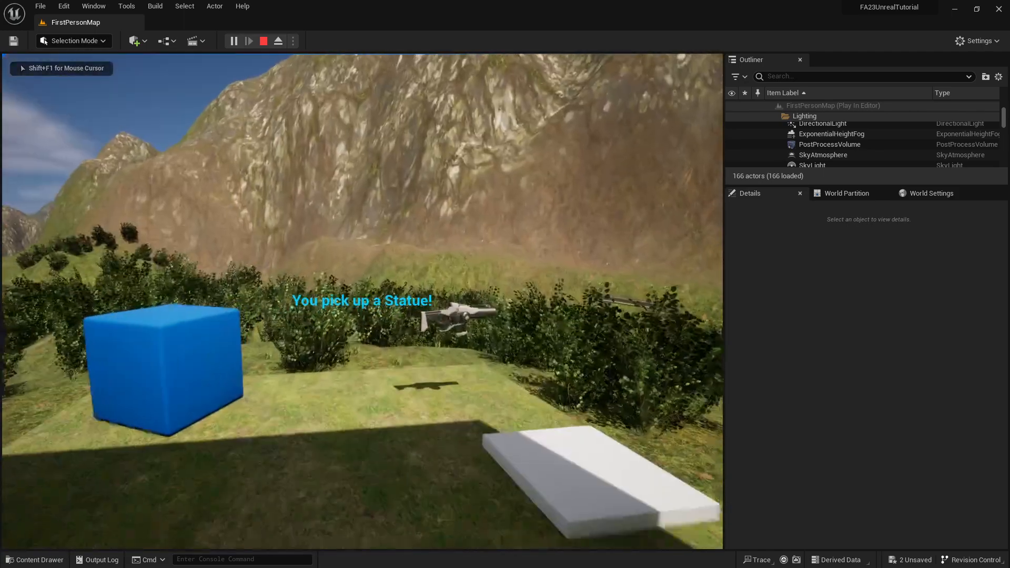
{"action": "key", "text": "w"}
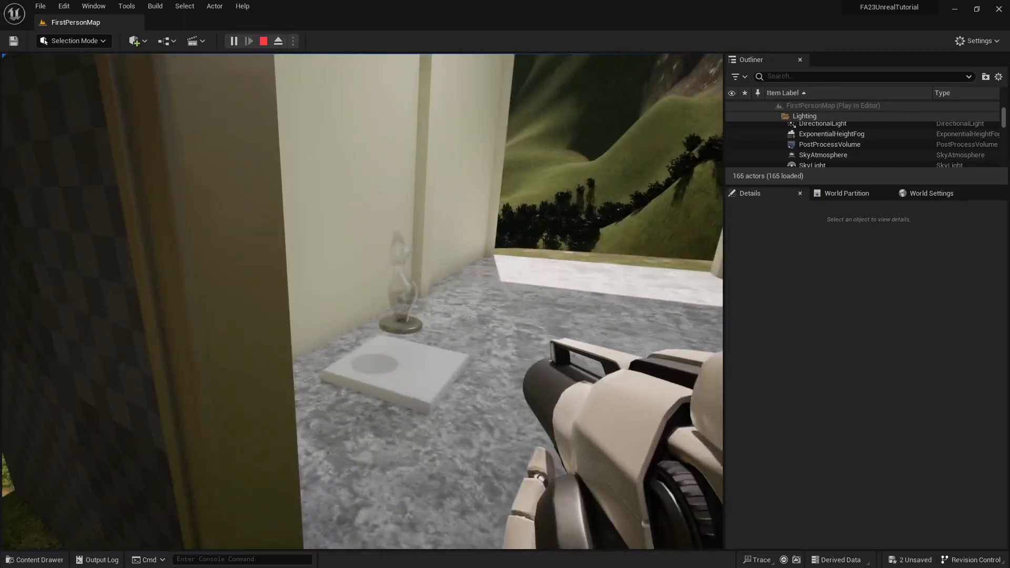
{"action": "left_click", "coordinate": [363, 301]}
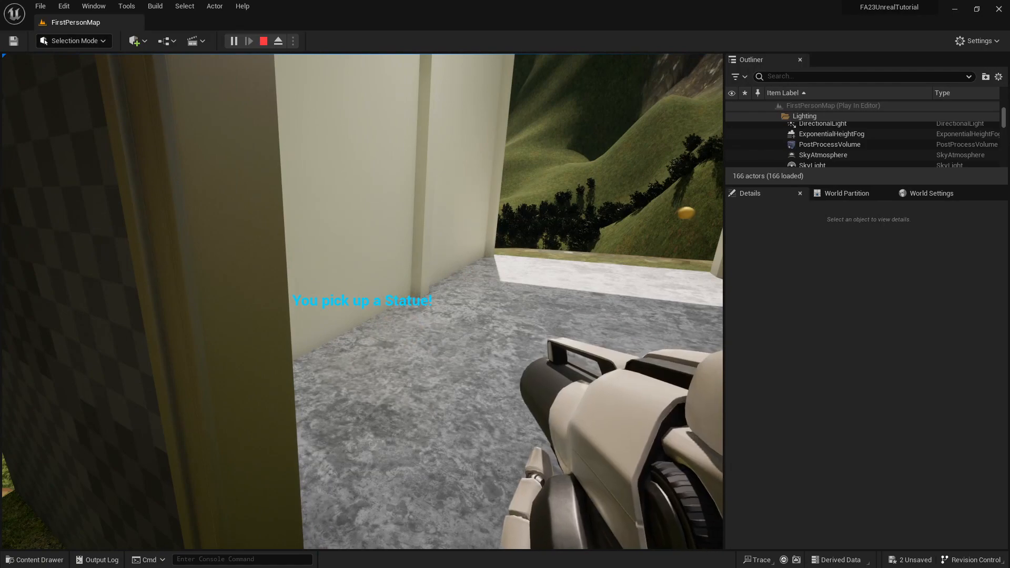
{"action": "key", "text": "w"}
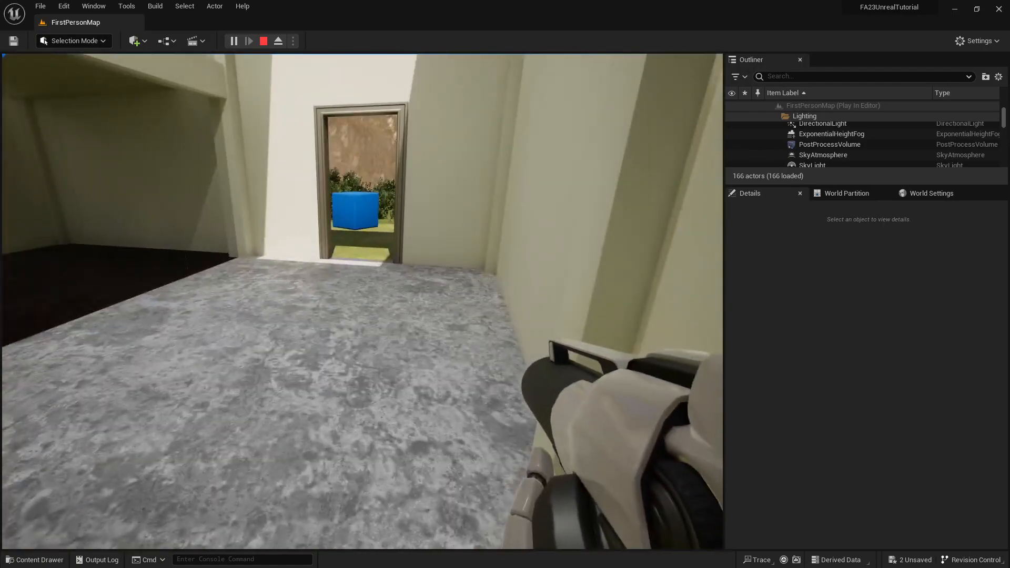
{"action": "key", "text": "Escape"}
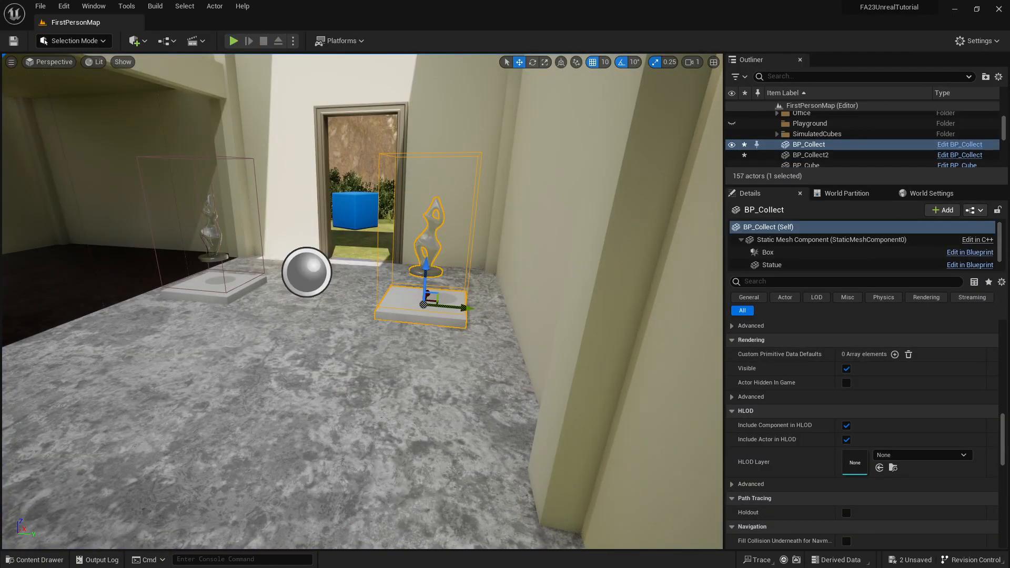
Switch the collision preset of BP_Collect's Box component to Custom and set its Projectile response to Overlap.
{"action": "left_click_drag", "start_coordinate": [1009, 197], "coordinate": [348, 160]}
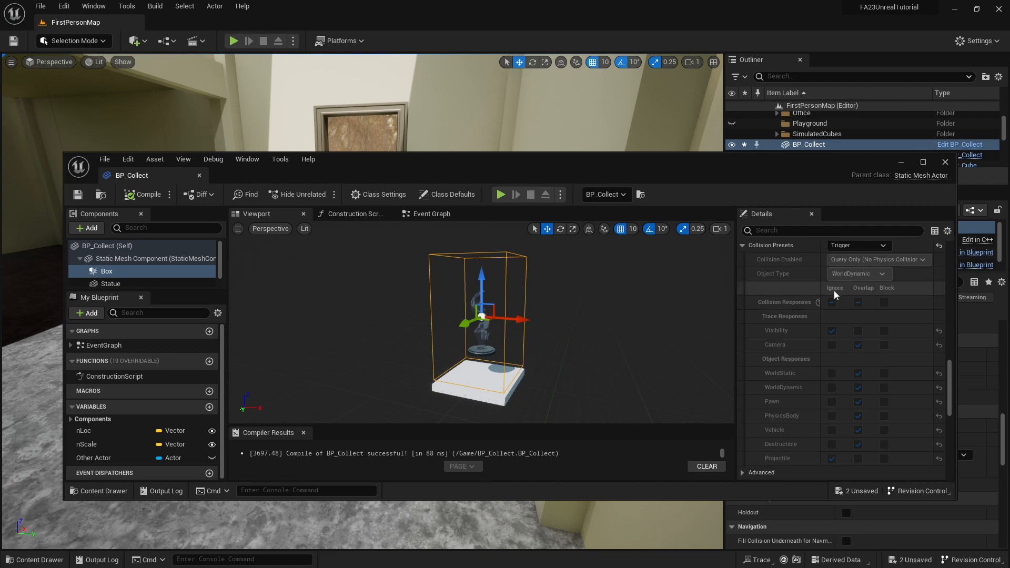
{"action": "scroll", "coordinate": [842, 296], "scroll_direction": "up", "scroll_amount": 2}
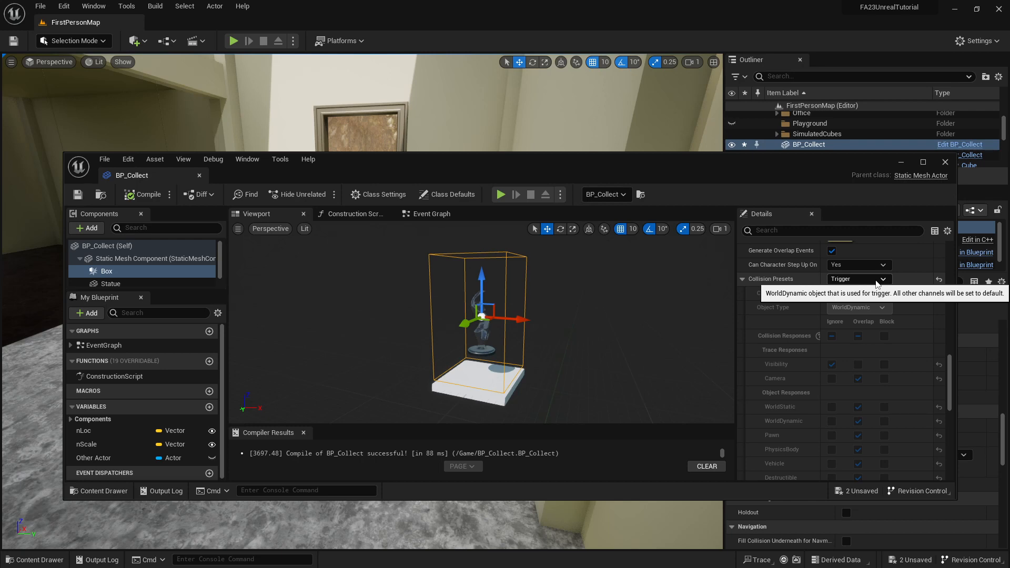
{"action": "left_click", "coordinate": [876, 282]}
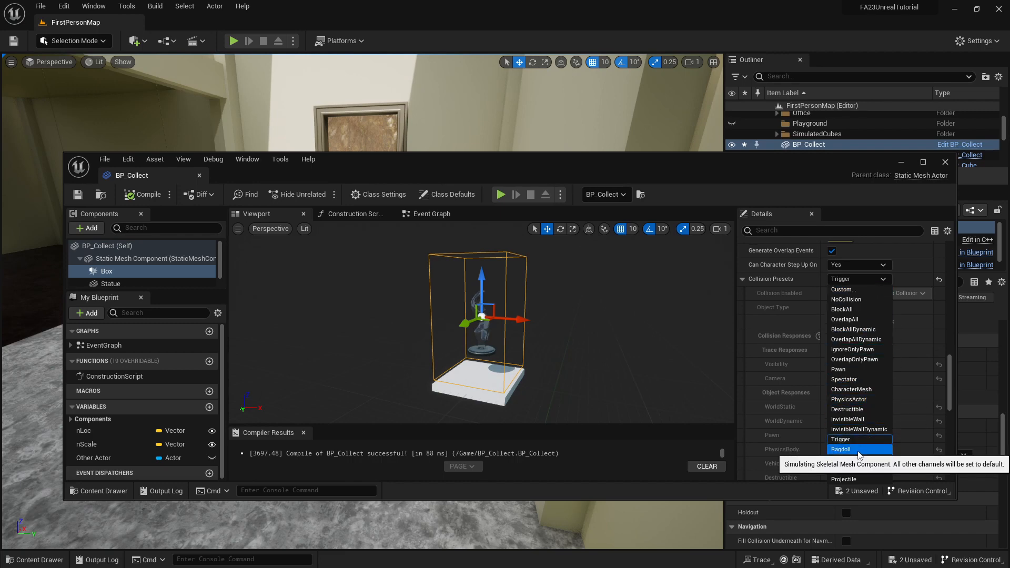
{"action": "left_click", "coordinate": [863, 290]}
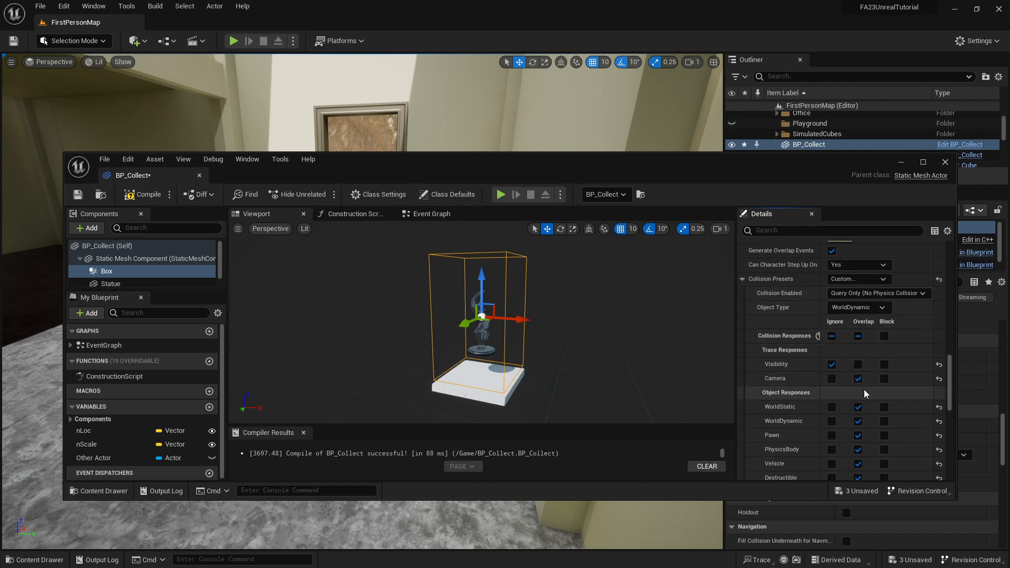
{"action": "scroll", "coordinate": [865, 390], "scroll_direction": "down", "scroll_amount": 5}
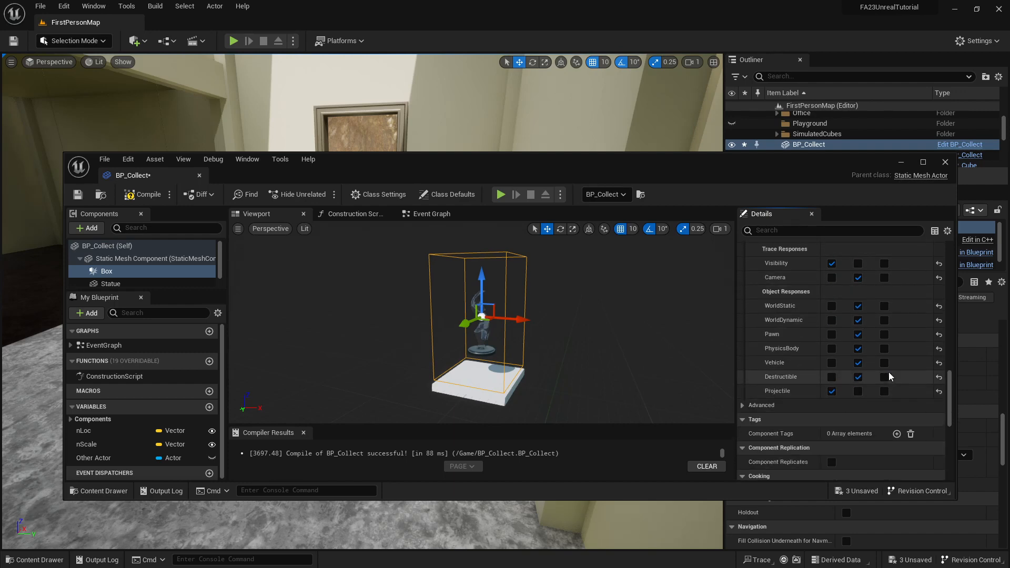
{"action": "left_click", "coordinate": [858, 394]}
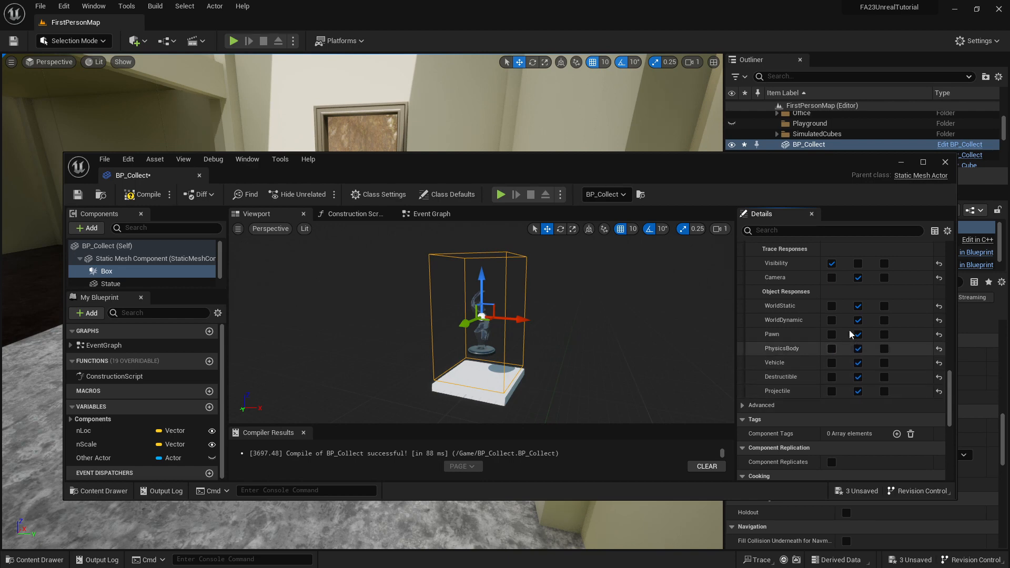
{"action": "scroll", "coordinate": [863, 289], "scroll_direction": "up", "scroll_amount": 1}
{"action": "scroll", "coordinate": [861, 289], "scroll_direction": "up", "scroll_amount": 3}
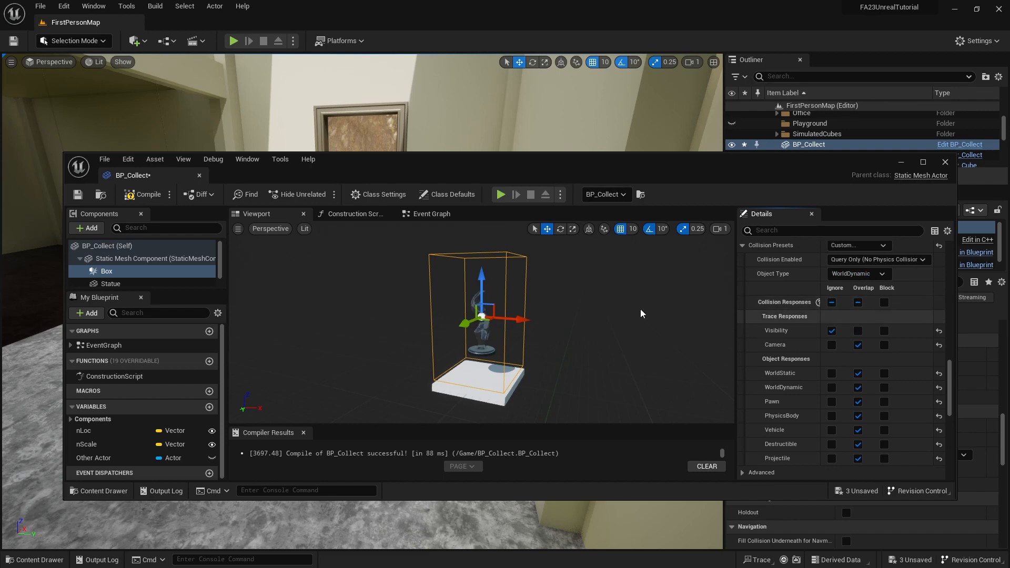
Compile and save BP_Collect with the custom collision responses, and move its window off the level view.
{"action": "left_click", "coordinate": [139, 194]}
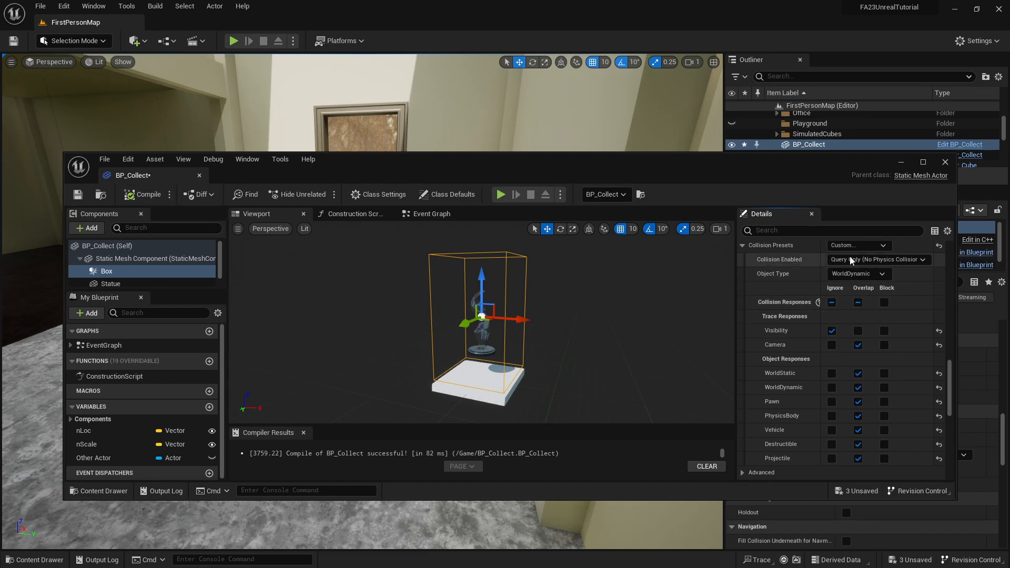
{"action": "left_click", "coordinate": [73, 196]}
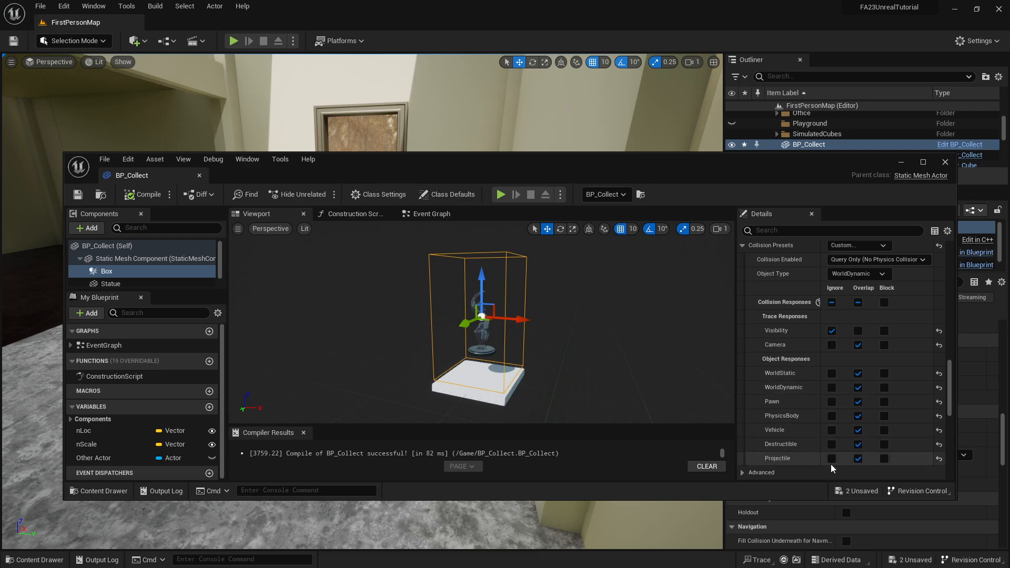
{"action": "left_click_drag", "start_coordinate": [481, 161], "coordinate": [1006, 202]}
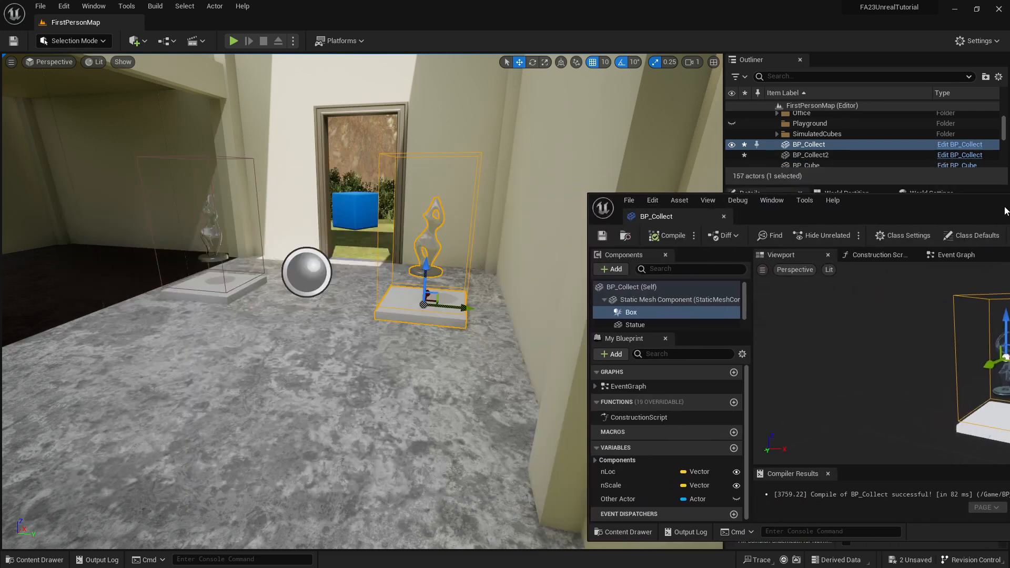
Play-test the level by getting the rifle outside and firing through the doorway toward the statues, and end the session.
{"action": "left_click", "coordinate": [233, 40]}
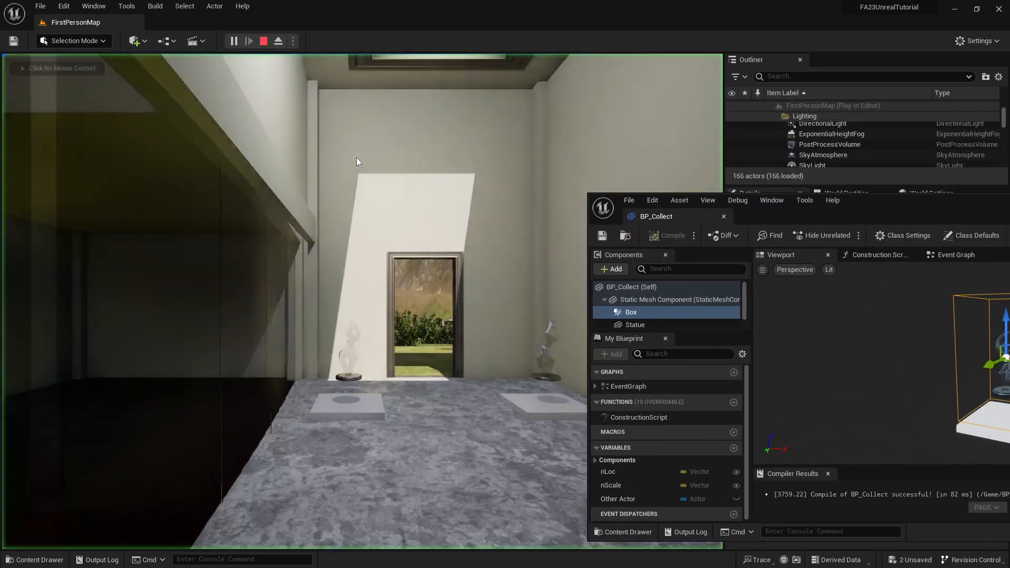
{"action": "key", "text": "w"}
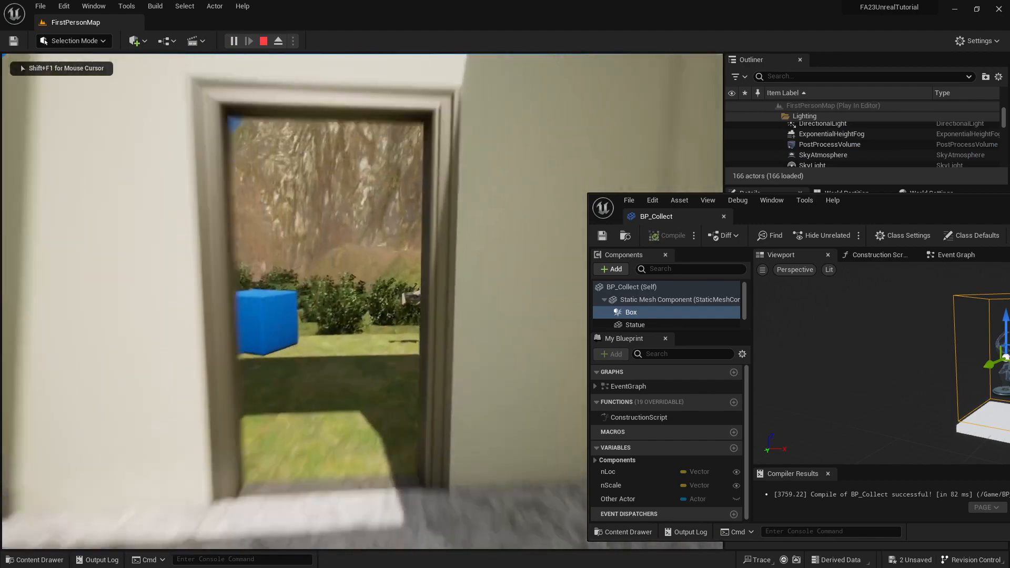
{"action": "key", "text": "w"}
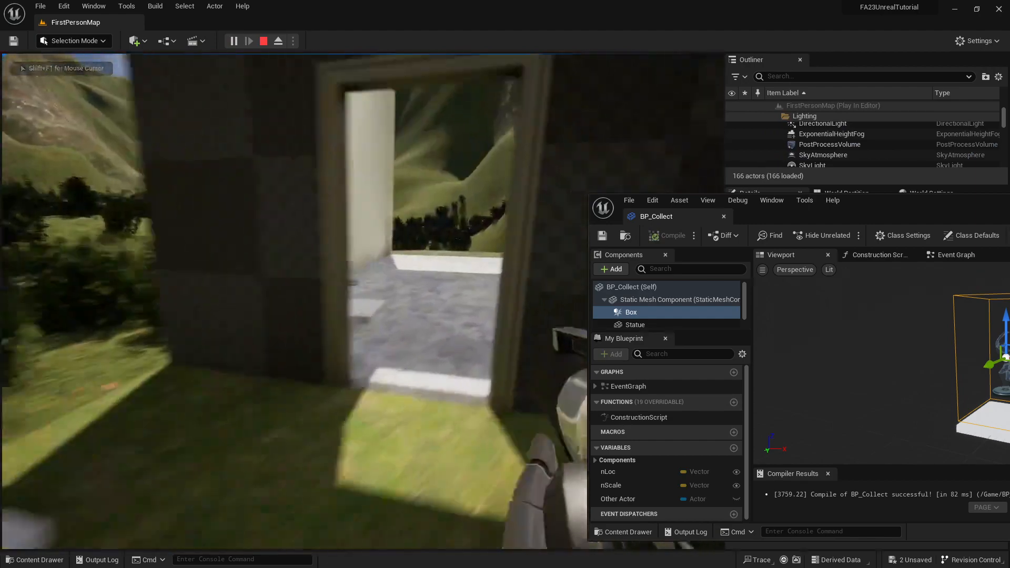
{"action": "left_click", "coordinate": [363, 301]}
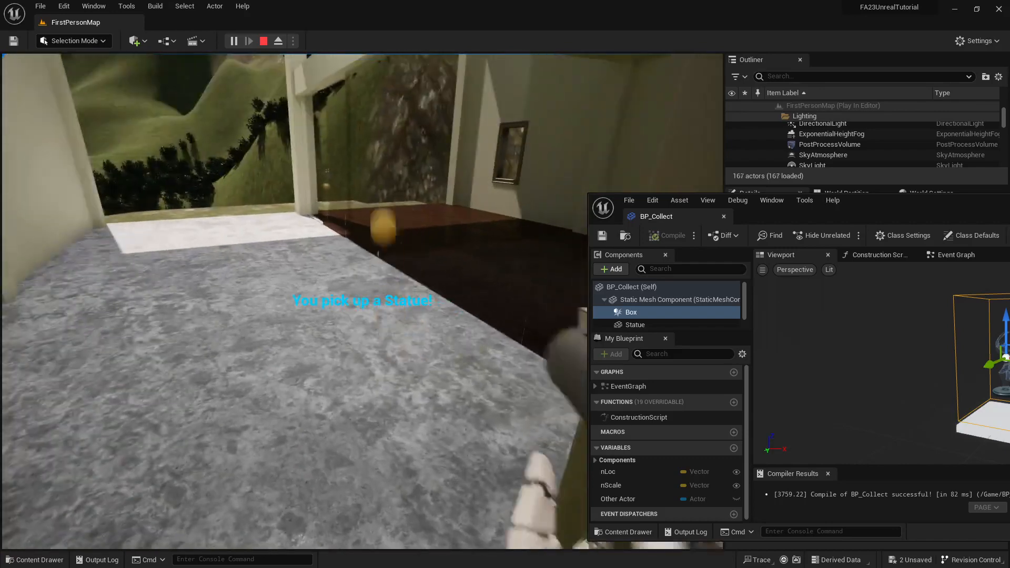
{"action": "key", "text": "Escape"}
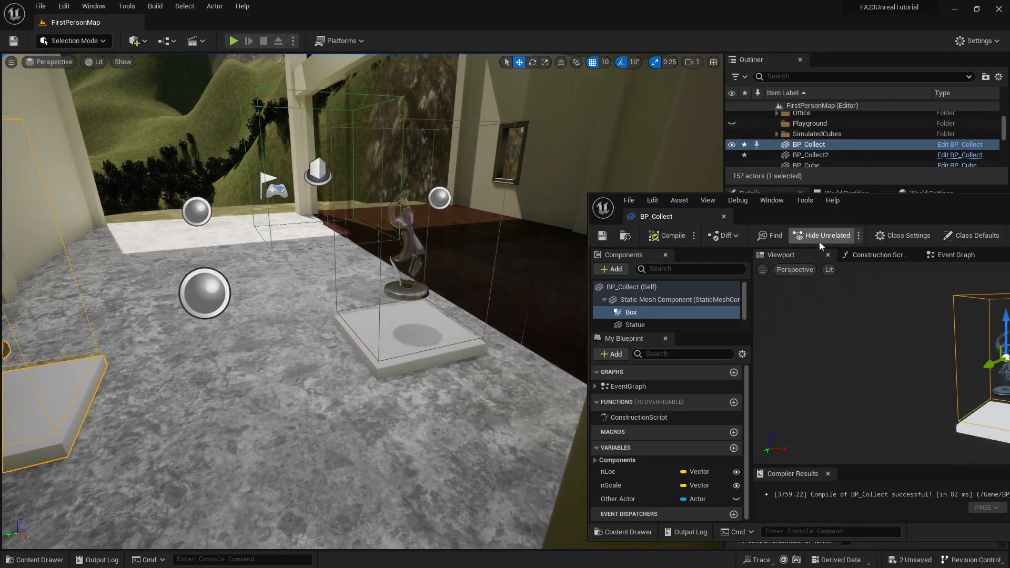
Try the OverlapOnlyPawn collision preset on BP_Collect's Box component, and set it to OverlapAllDynamic instead.
{"action": "left_click_drag", "start_coordinate": [912, 210], "coordinate": [363, 179]}
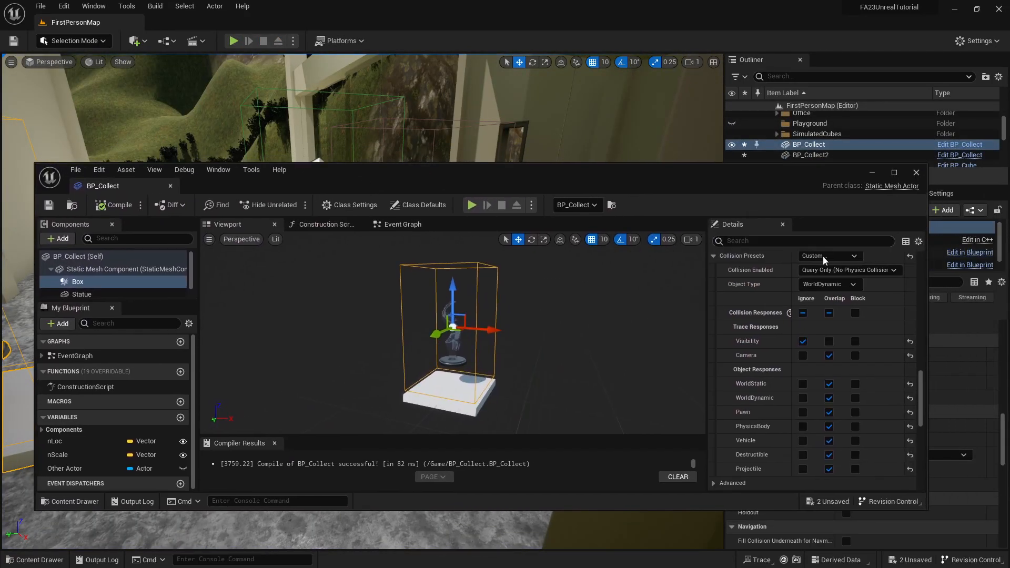
{"action": "scroll", "coordinate": [851, 287], "scroll_direction": "up", "scroll_amount": 2}
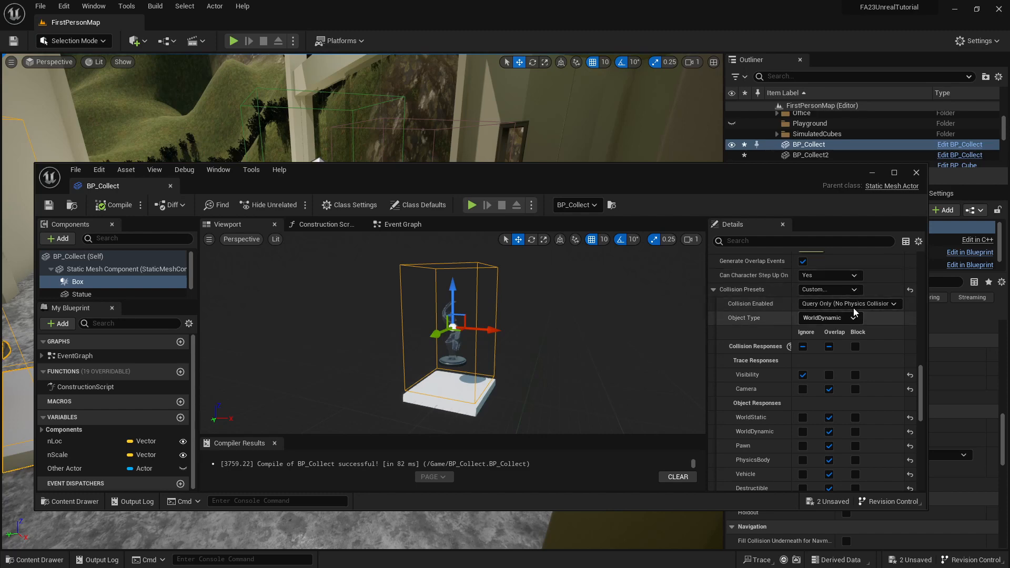
{"action": "left_click", "coordinate": [857, 289]}
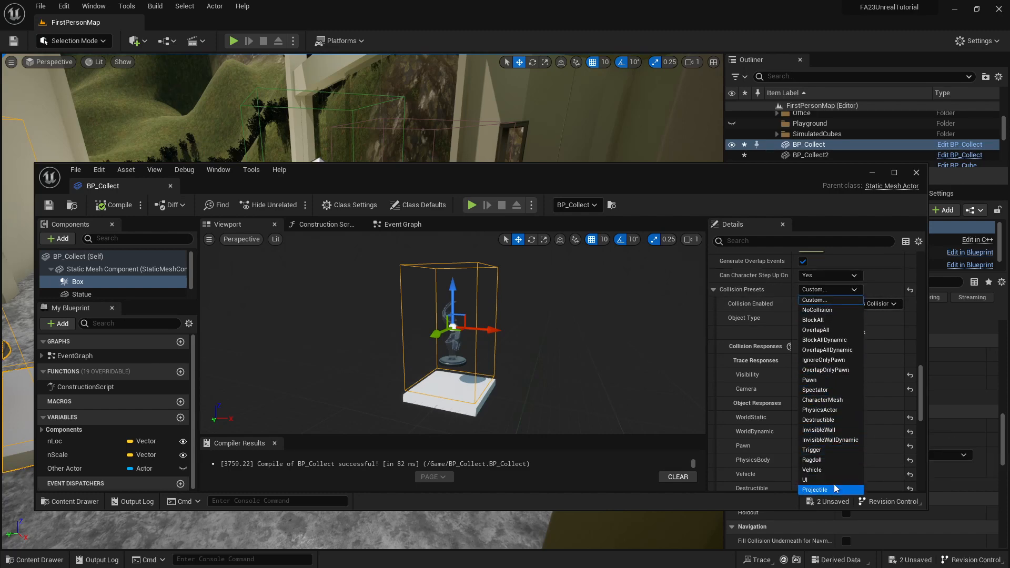
{"action": "left_click", "coordinate": [830, 370]}
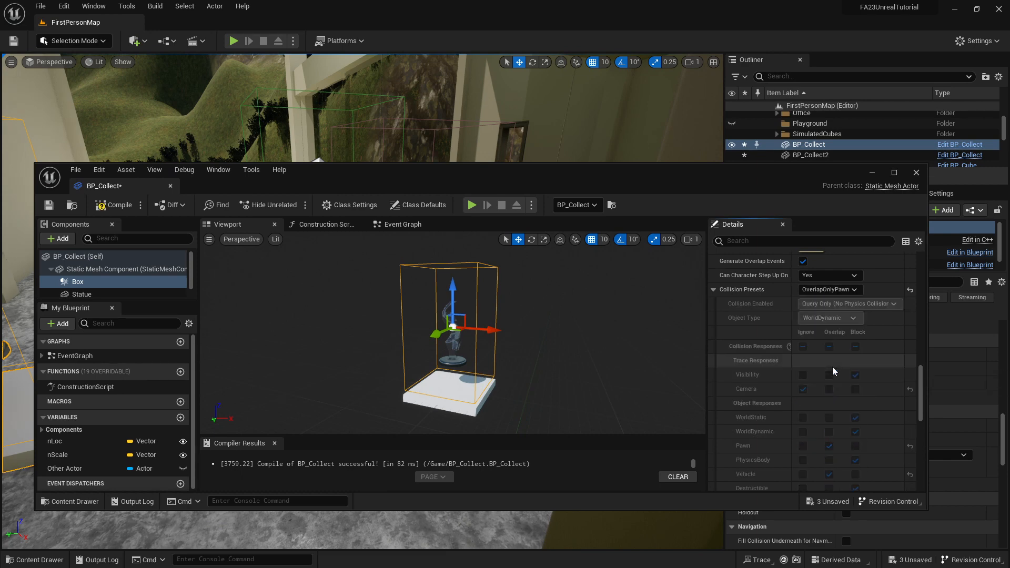
{"action": "left_click", "coordinate": [847, 290]}
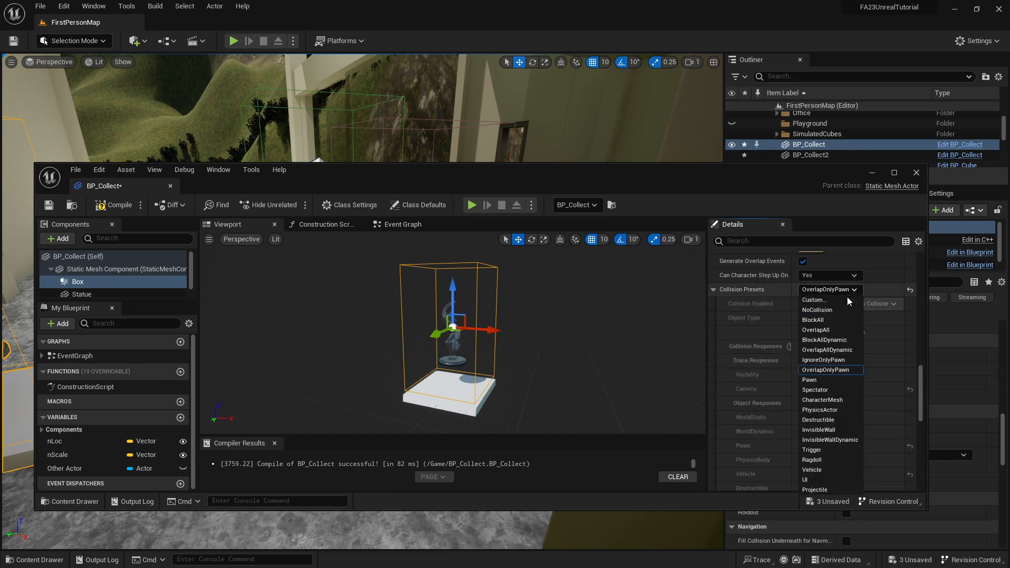
{"action": "left_click", "coordinate": [838, 349]}
{"action": "scroll", "coordinate": [837, 352], "scroll_direction": "down", "scroll_amount": 4}
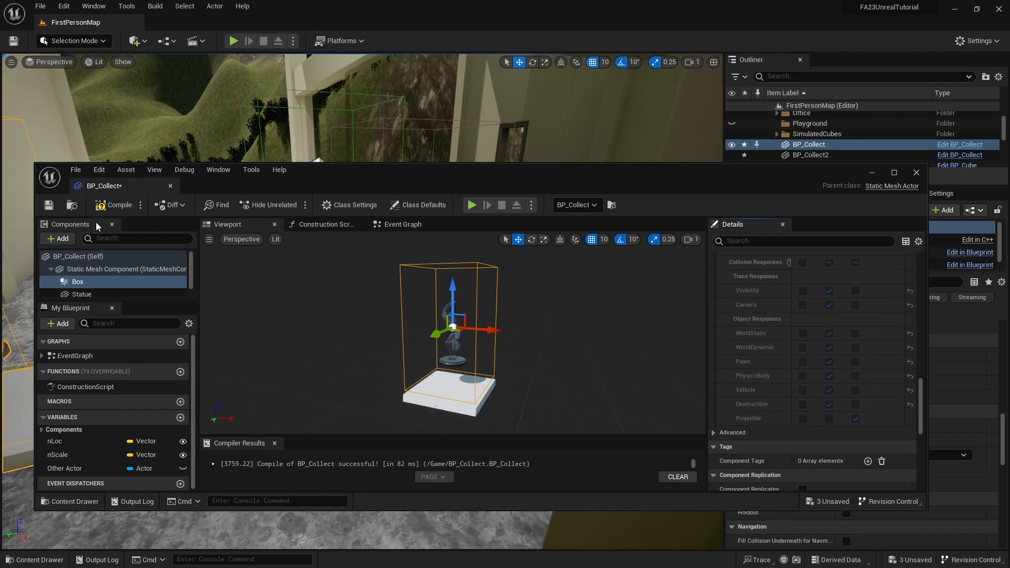
Compile and save BP_Collect, and close its blueprint editor.
{"action": "left_click", "coordinate": [111, 204]}
{"action": "left_click", "coordinate": [49, 205]}
{"action": "left_click", "coordinate": [916, 173]}
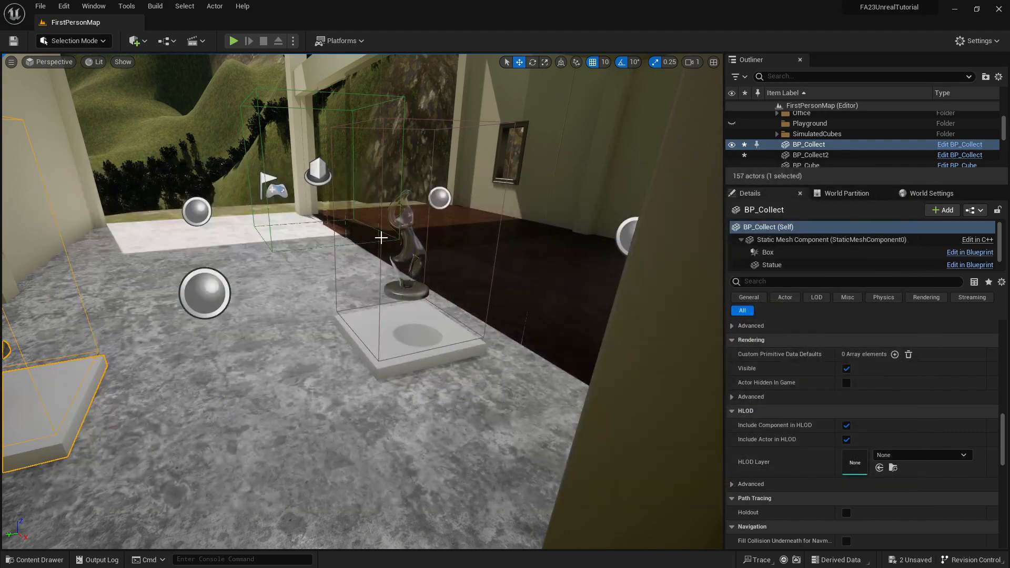
Open the BP_Cube blueprint from the project content and select its Box component in the blueprint's 3D view.
{"action": "right_click_drag", "start_coordinate": [356, 246], "coordinate": [351, 393]}
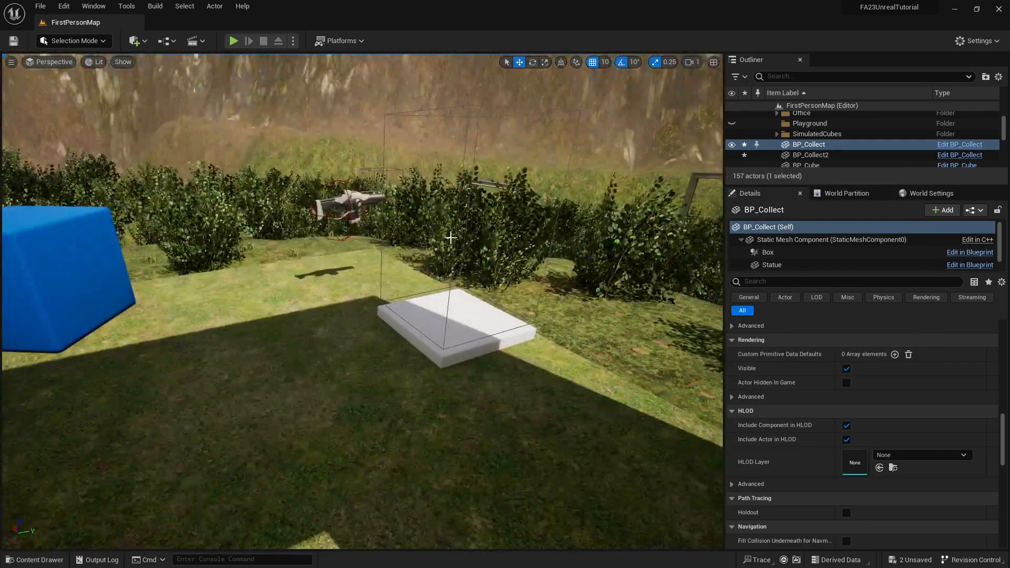
{"action": "left_click", "coordinate": [37, 559]}
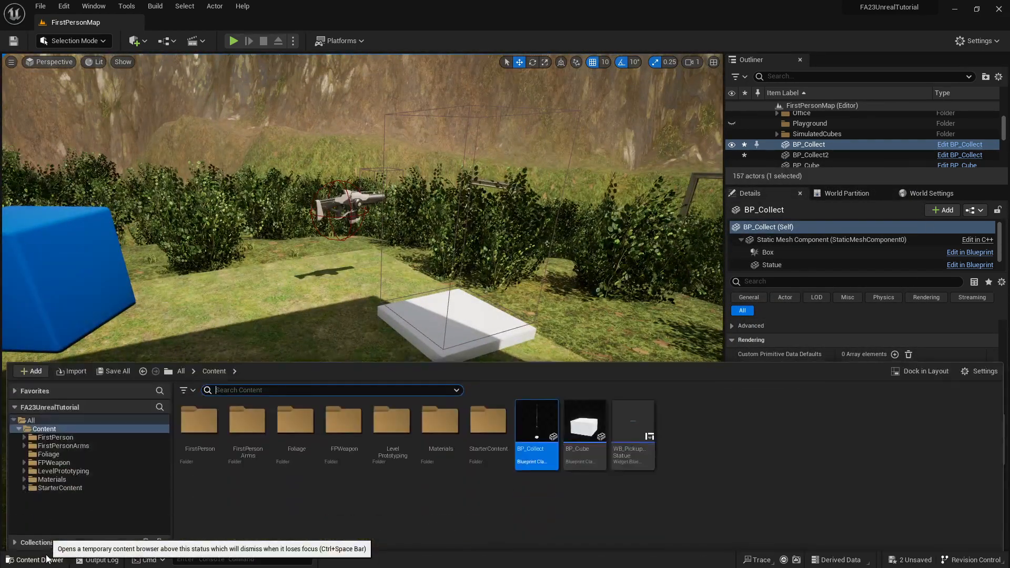
{"action": "double_click", "coordinate": [595, 438]}
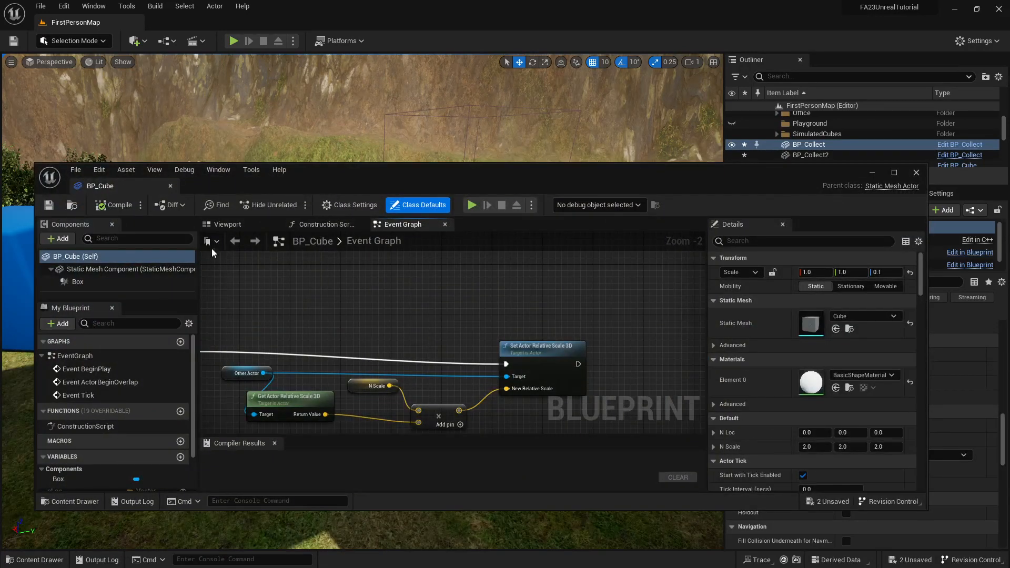
{"action": "left_click", "coordinate": [221, 226]}
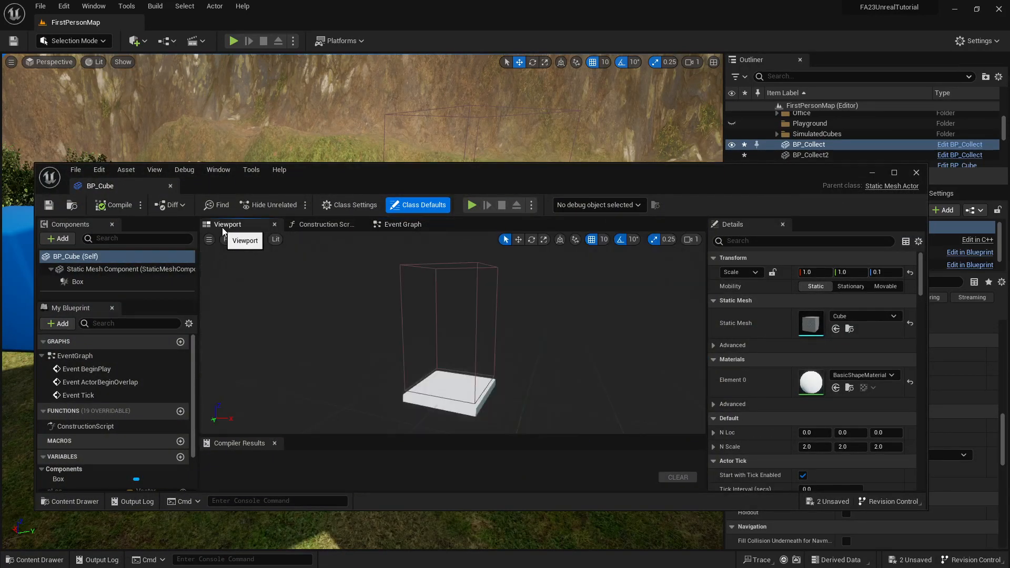
{"action": "left_click", "coordinate": [424, 264]}
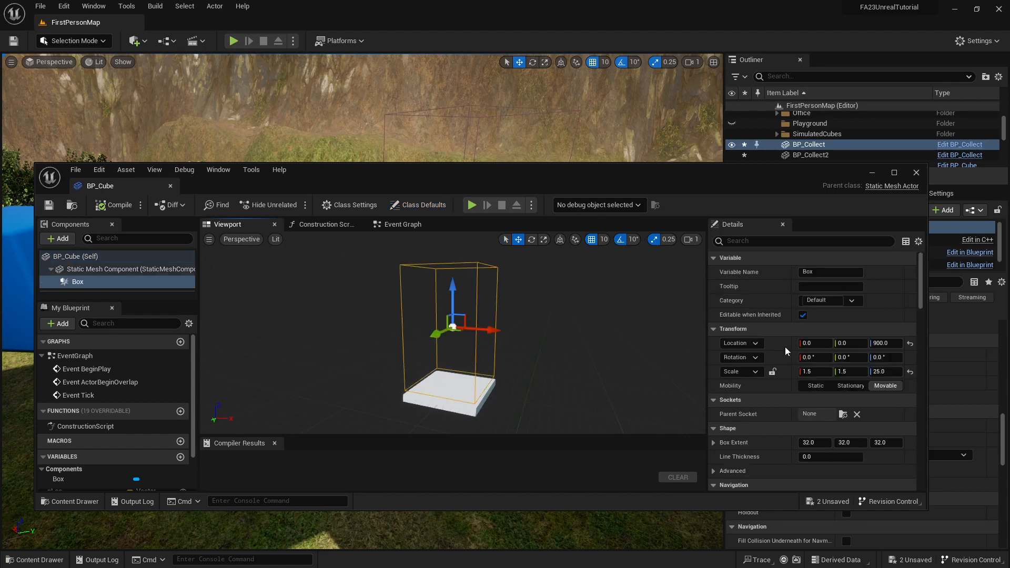
Set the collision preset of BP_Cube's Box component to Trigger and check its object responses.
{"action": "scroll", "coordinate": [859, 361], "scroll_direction": "down", "scroll_amount": 3}
{"action": "scroll", "coordinate": [859, 361], "scroll_direction": "down", "scroll_amount": 10}
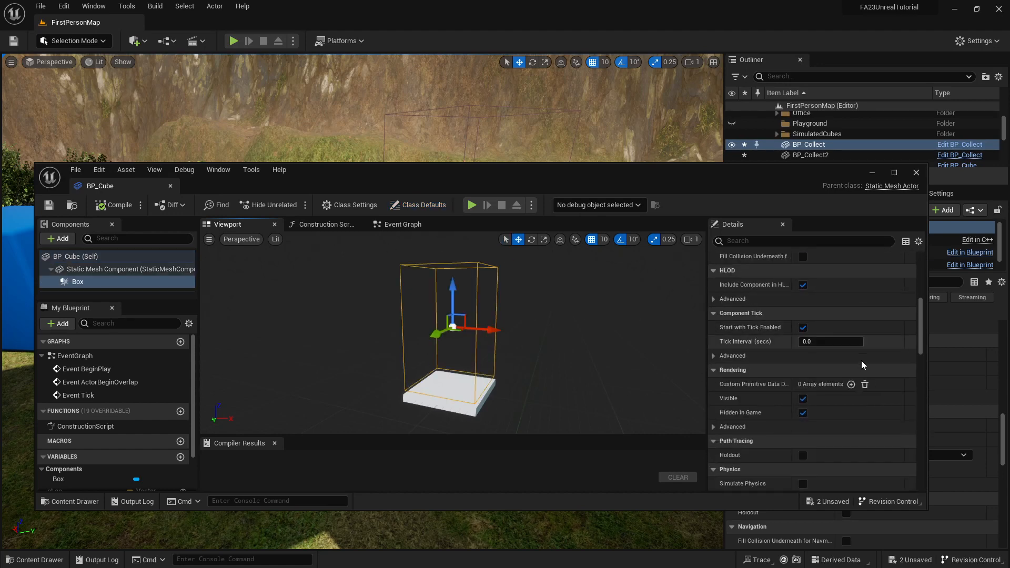
{"action": "scroll", "coordinate": [861, 361], "scroll_direction": "down", "scroll_amount": 6}
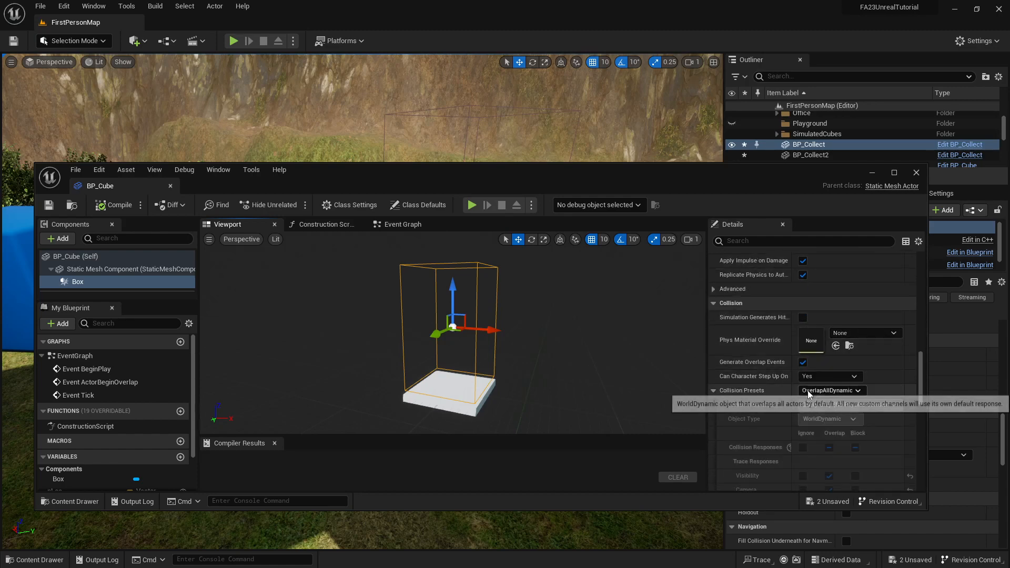
{"action": "left_click", "coordinate": [849, 392]}
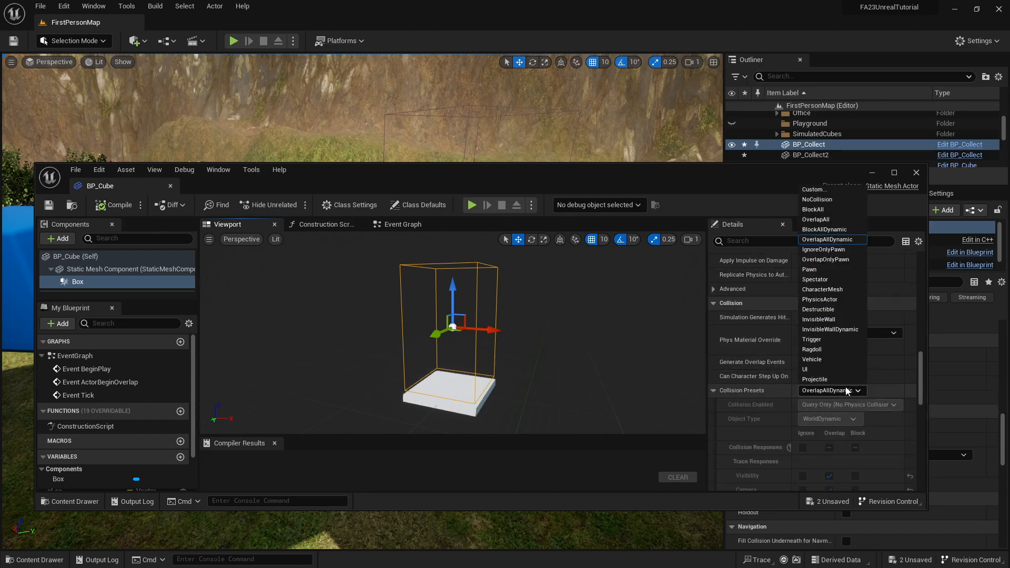
{"action": "left_click", "coordinate": [814, 339]}
{"action": "scroll", "coordinate": [840, 389], "scroll_direction": "down", "scroll_amount": 3}
{"action": "scroll", "coordinate": [840, 413], "scroll_direction": "down", "scroll_amount": 2}
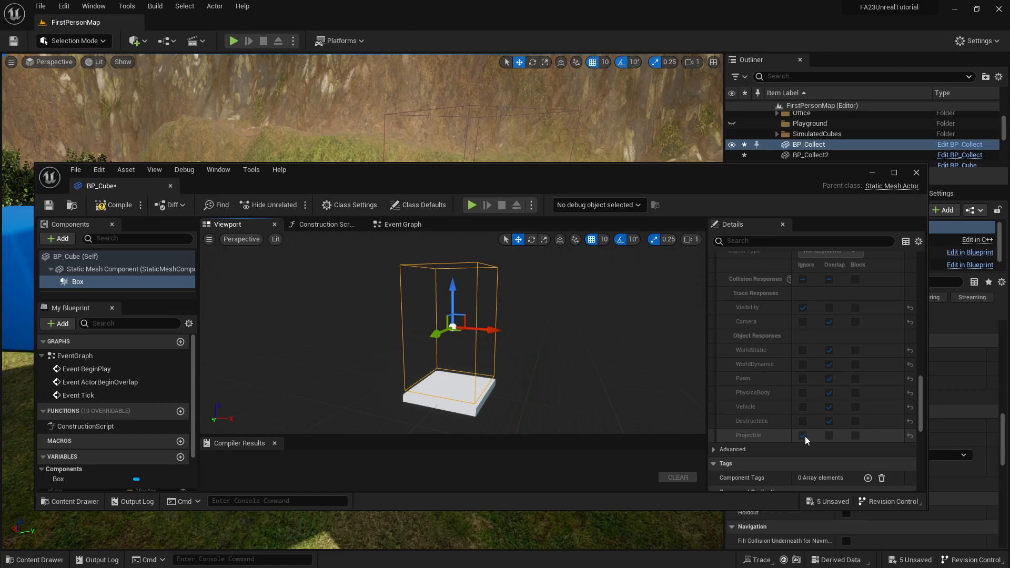
Switch the collision preset of BP_Cube's Box component to Custom, set its Projectile response to Overlap, and compile the blueprint.
{"action": "scroll", "coordinate": [840, 405], "scroll_direction": "up", "scroll_amount": 2}
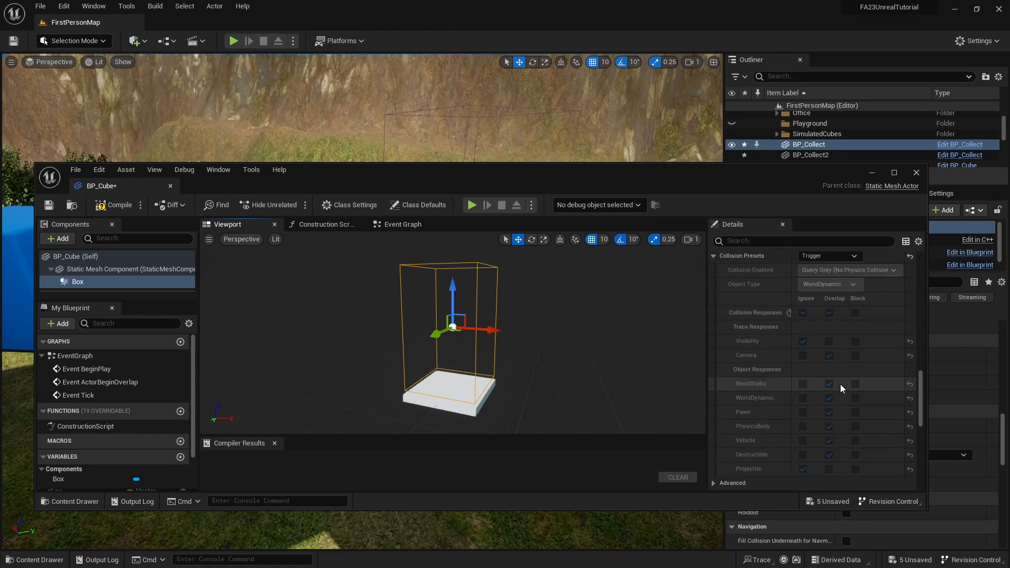
{"action": "left_click", "coordinate": [844, 257]}
{"action": "left_click", "coordinate": [829, 267]}
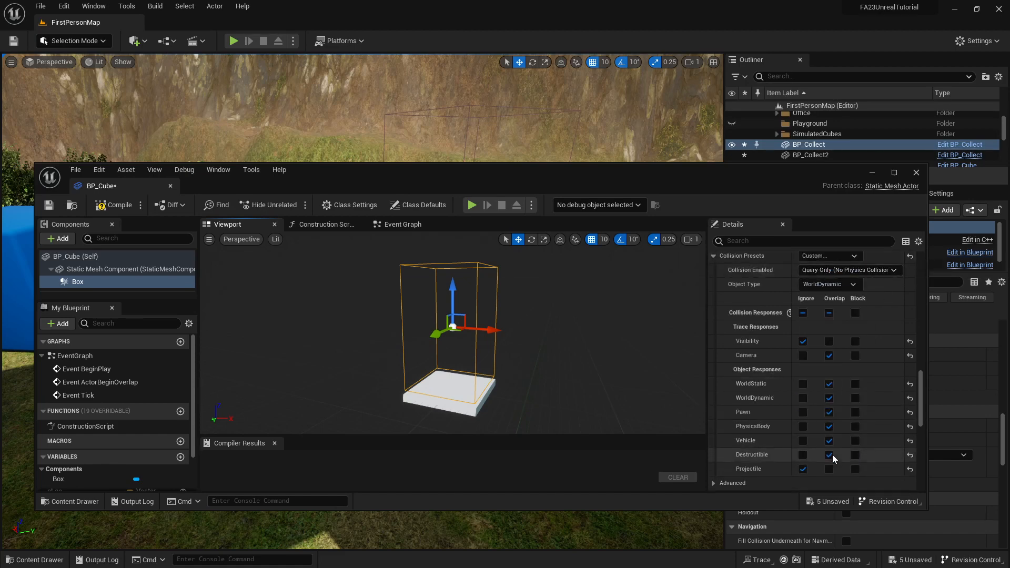
{"action": "left_click", "coordinate": [830, 469]}
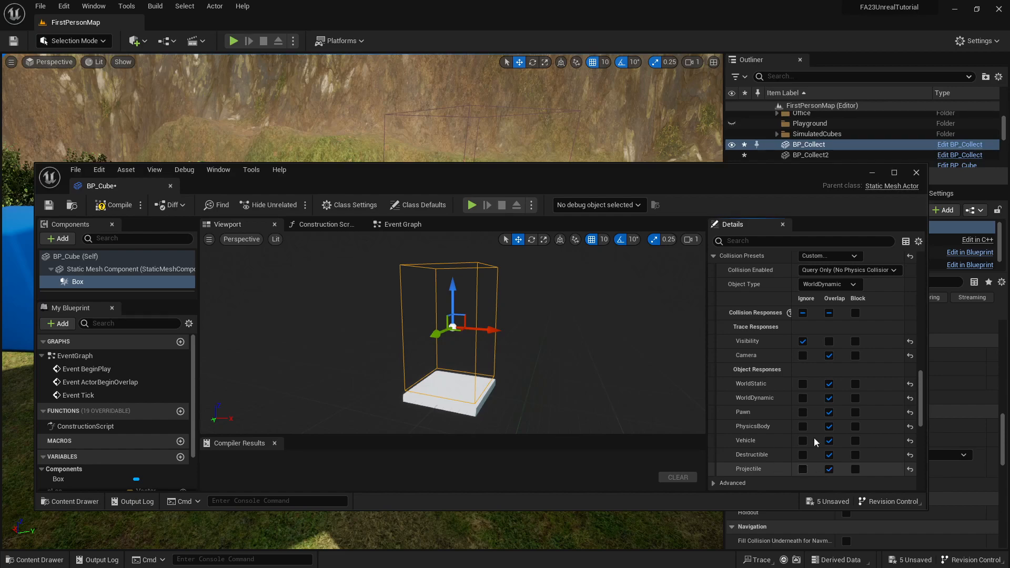
{"action": "left_click", "coordinate": [113, 205]}
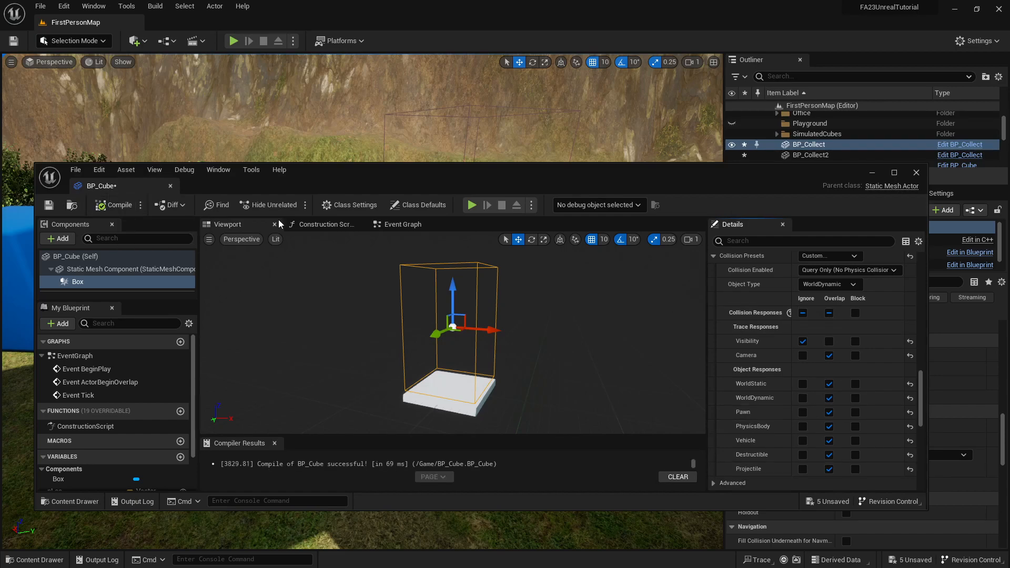
Save the BP_Cube blueprint and move its editor window out of the way of the level viewport.
{"action": "left_click", "coordinate": [49, 205]}
{"action": "left_click_drag", "start_coordinate": [310, 177], "coordinate": [1009, 185]}
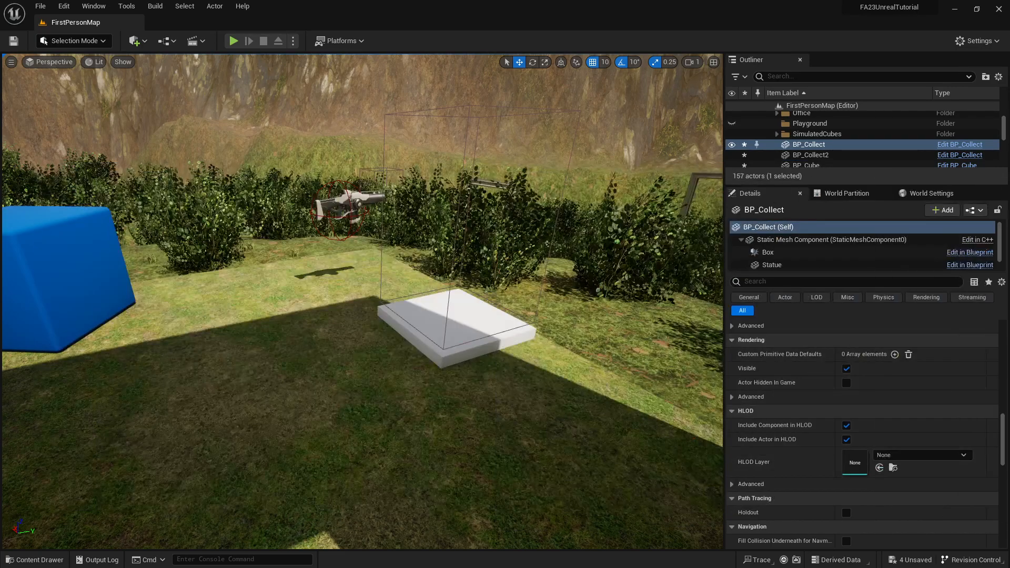
Play the level in the editor, walk out through the building's doorway and pick up the rifle on the grass.
{"action": "left_click", "coordinate": [233, 40]}
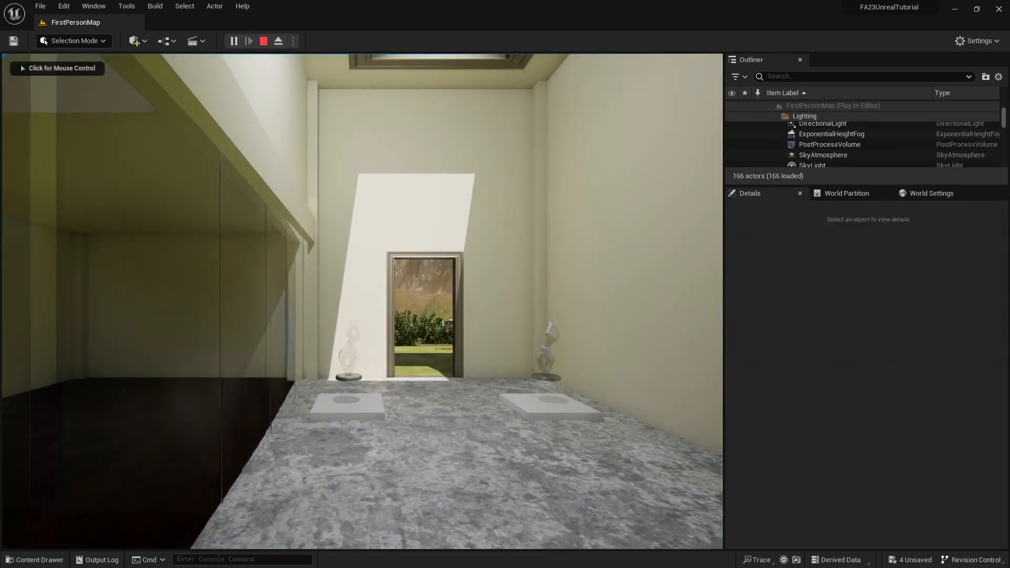
{"action": "left_click", "coordinate": [180, 309]}
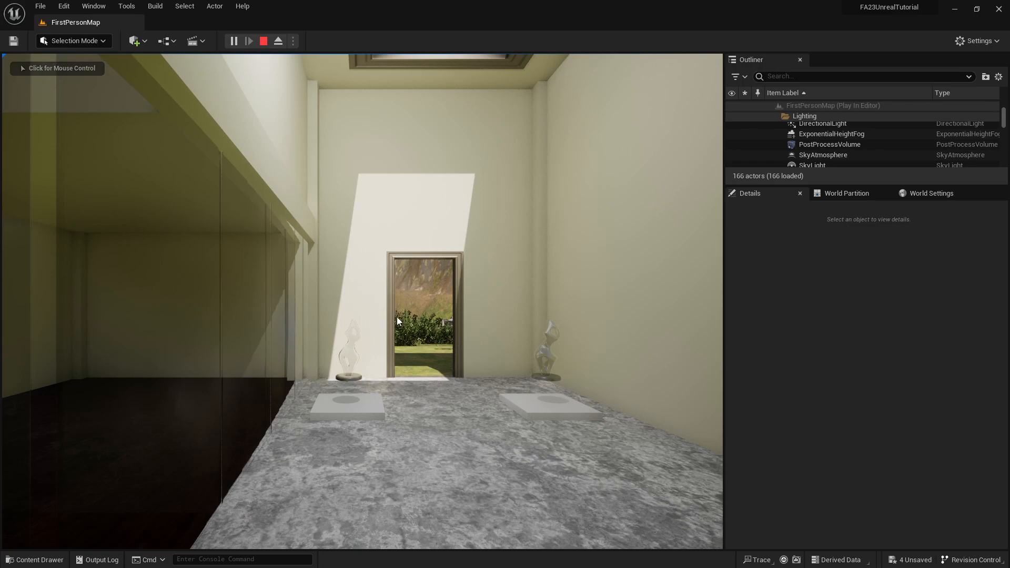
{"action": "key", "text": "w"}
{"action": "key", "text": "w"}
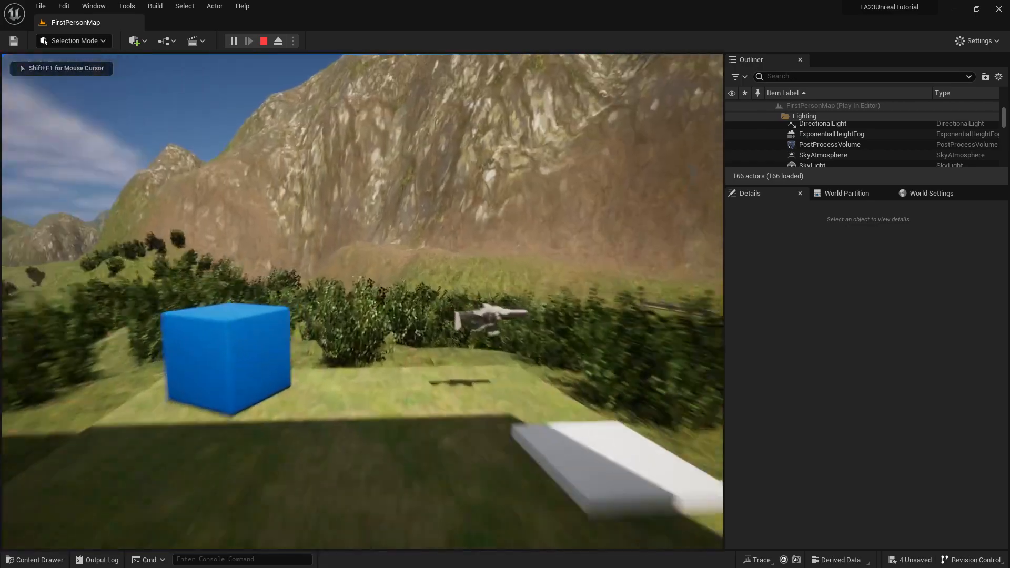
{"action": "key", "text": "w"}
{"action": "key", "text": "s"}
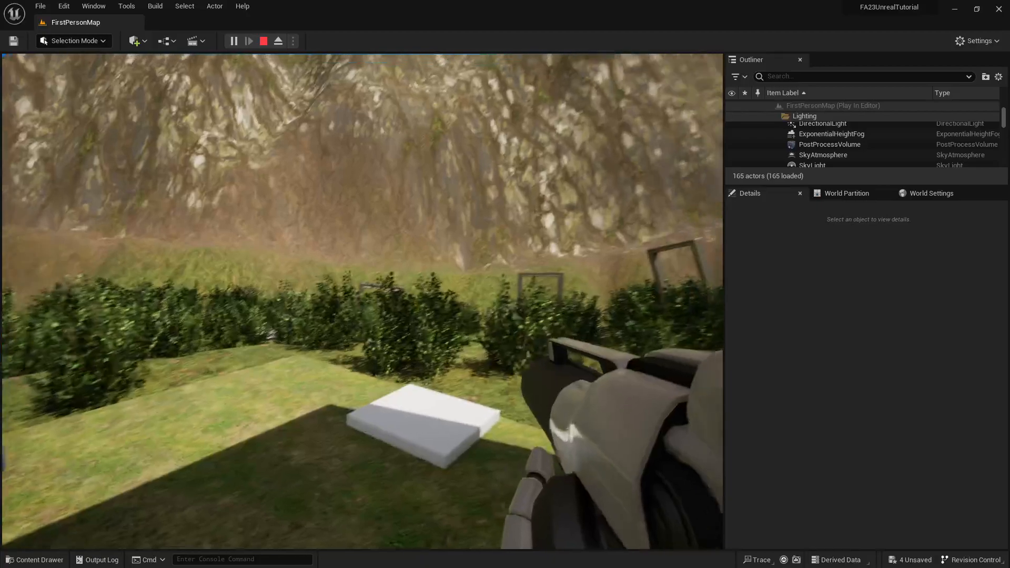
Fire the rifle around the white platform among the hedges to test how projectiles react to its trigger box.
{"action": "left_click", "coordinate": [363, 302]}
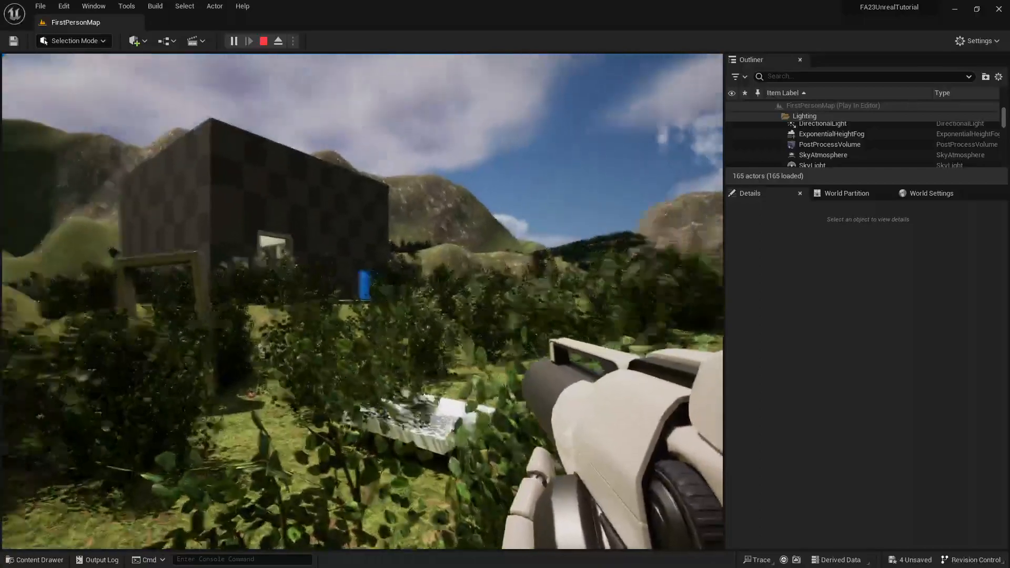
{"action": "key", "text": "a"}
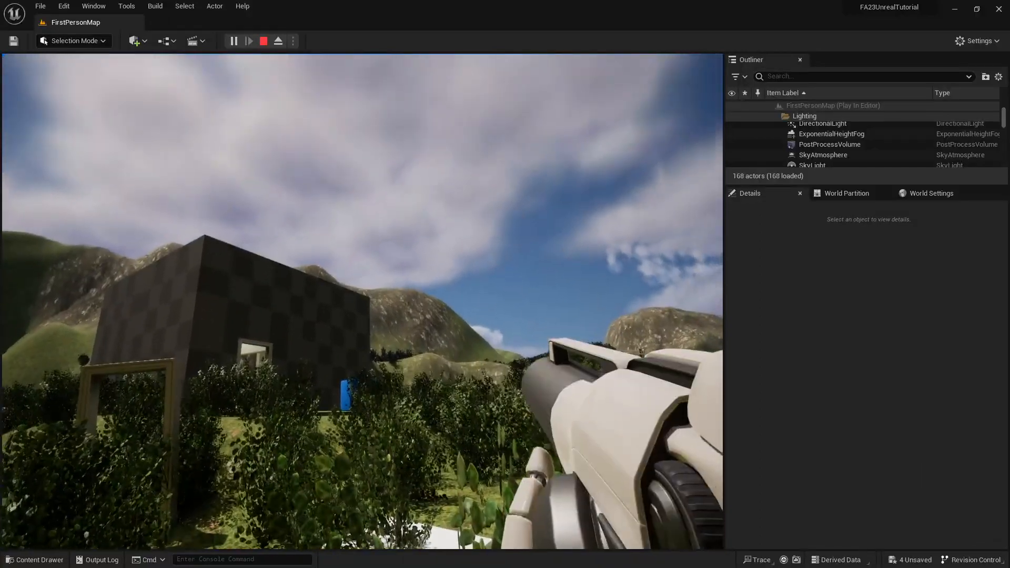
{"action": "key", "text": "d"}
{"action": "key", "text": "d"}
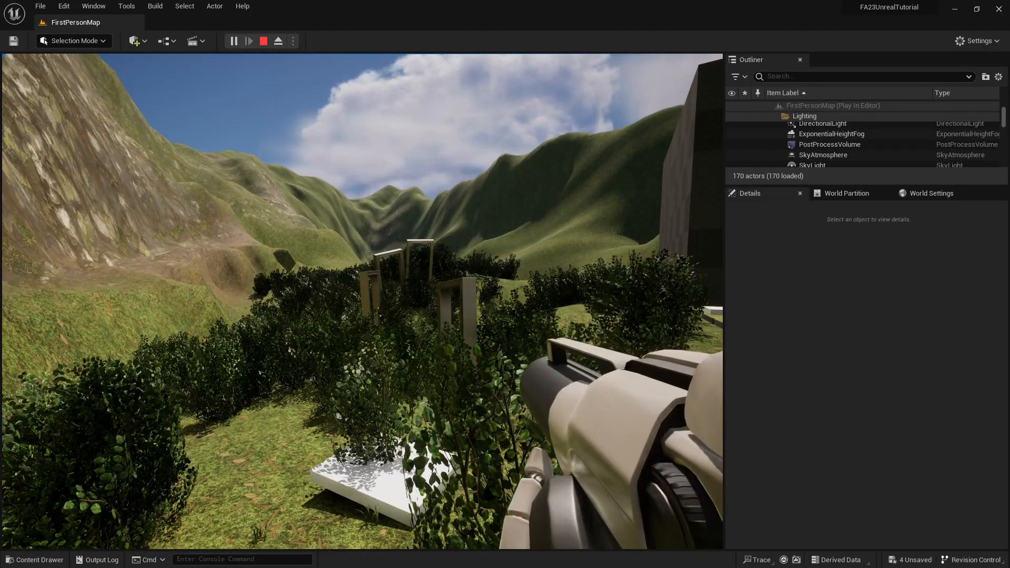
{"action": "key", "text": "a"}
{"action": "key", "text": "w"}
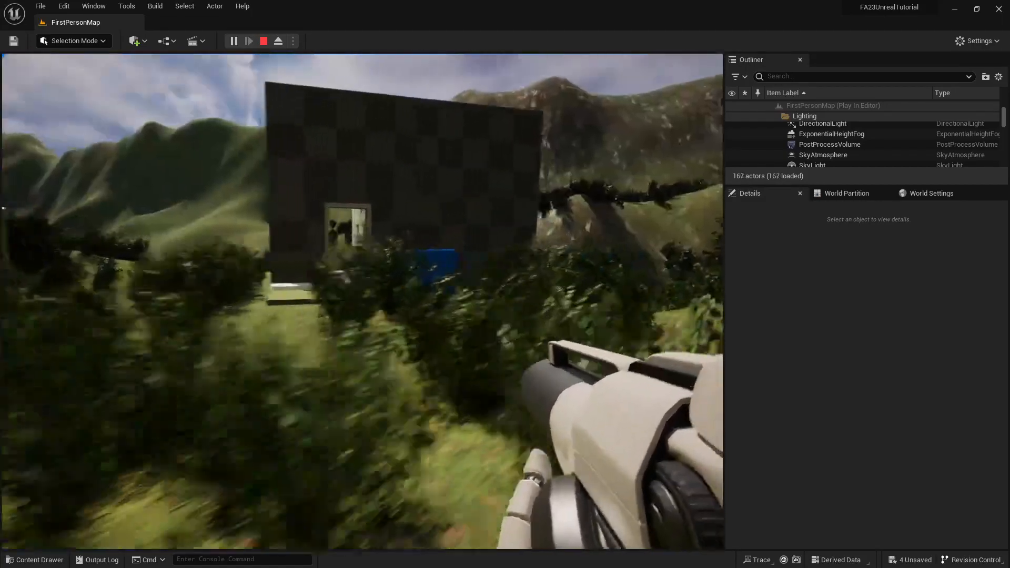
Walk back to the building's doorway facing the two statues and end the play session.
{"action": "key", "text": "w"}
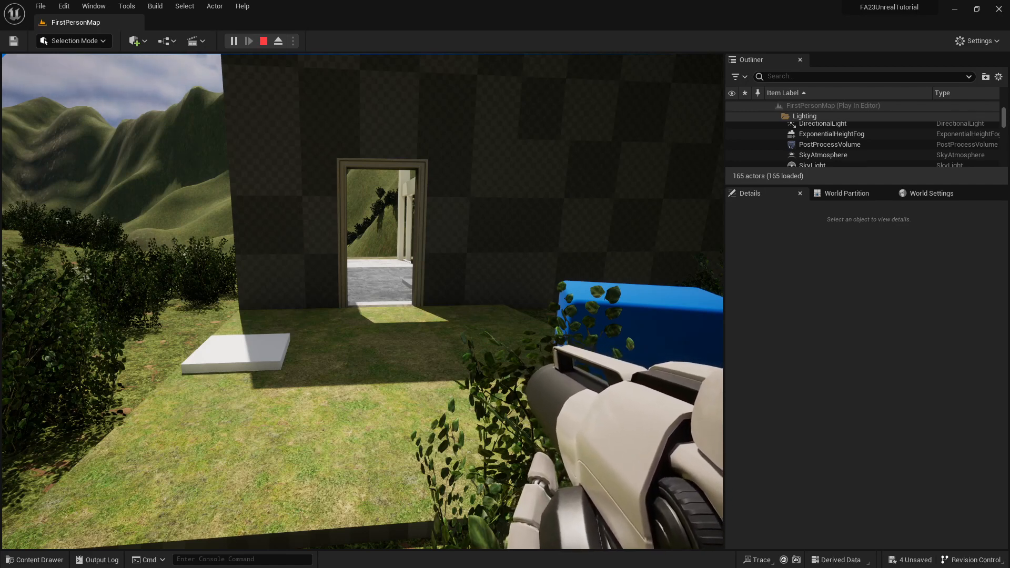
{"action": "key", "text": "w"}
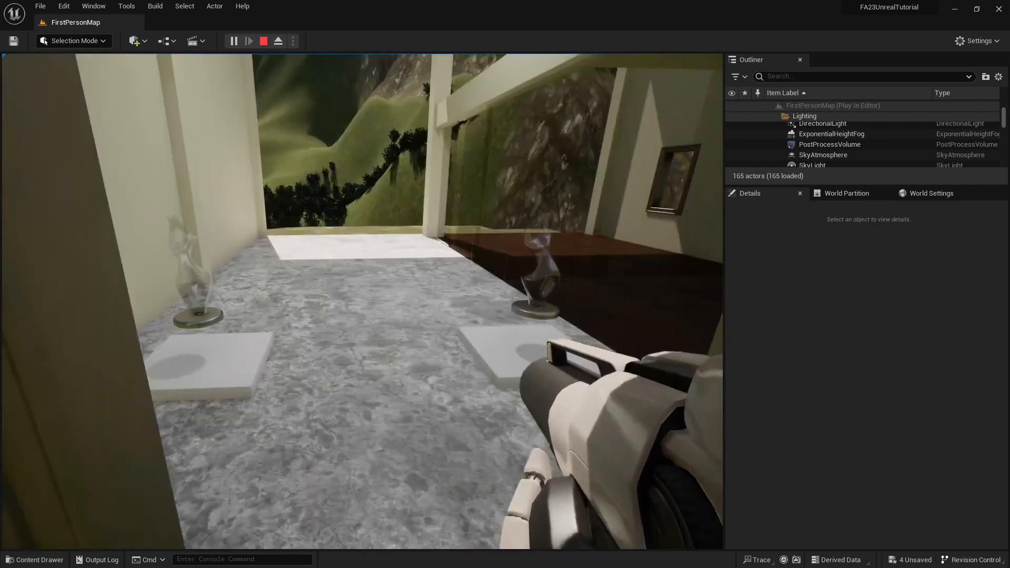
{"action": "key", "text": "Escape"}
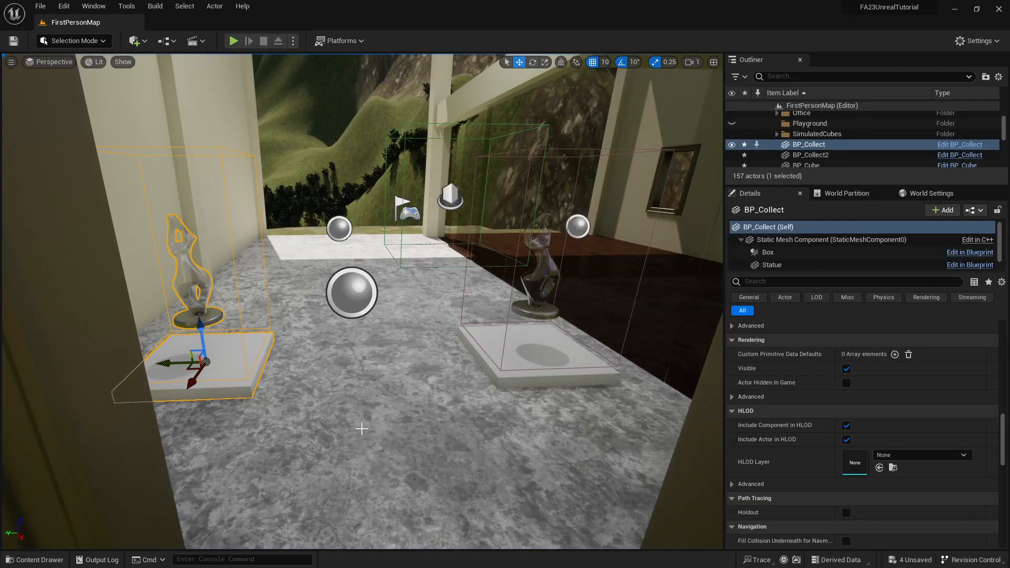